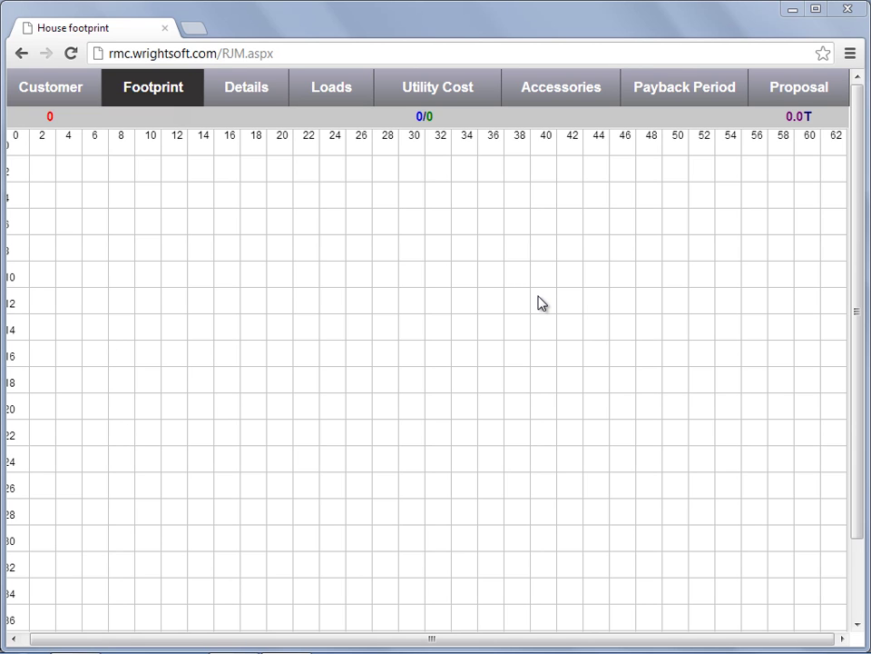
Scroll down below the empty grid to show the North, Floor and info settings
left_click_drag(861, 167, 864, 296)
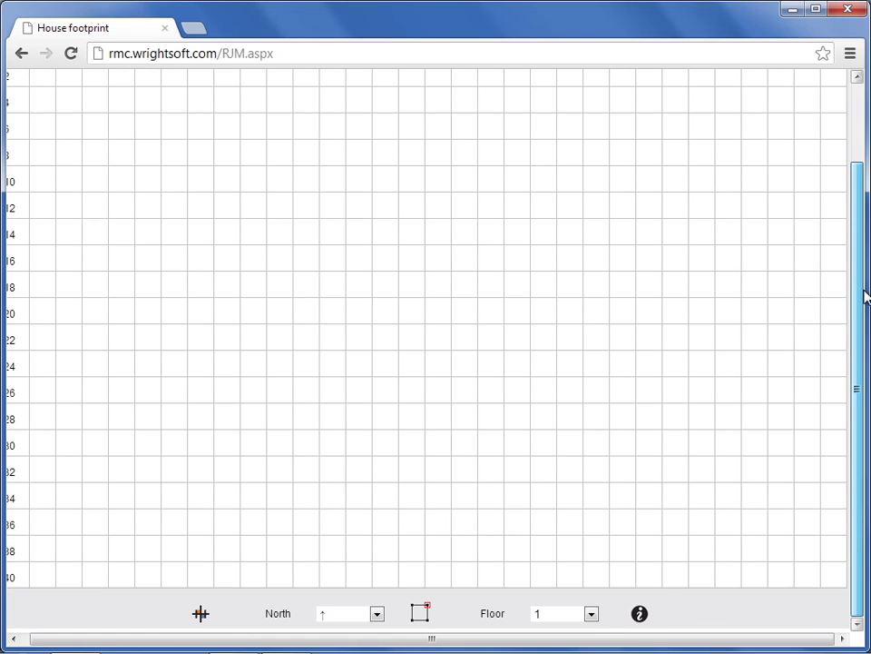
In project settings, keep Grid Scale 2, Equip SHR 0.7 and English language
left_click(641, 618)
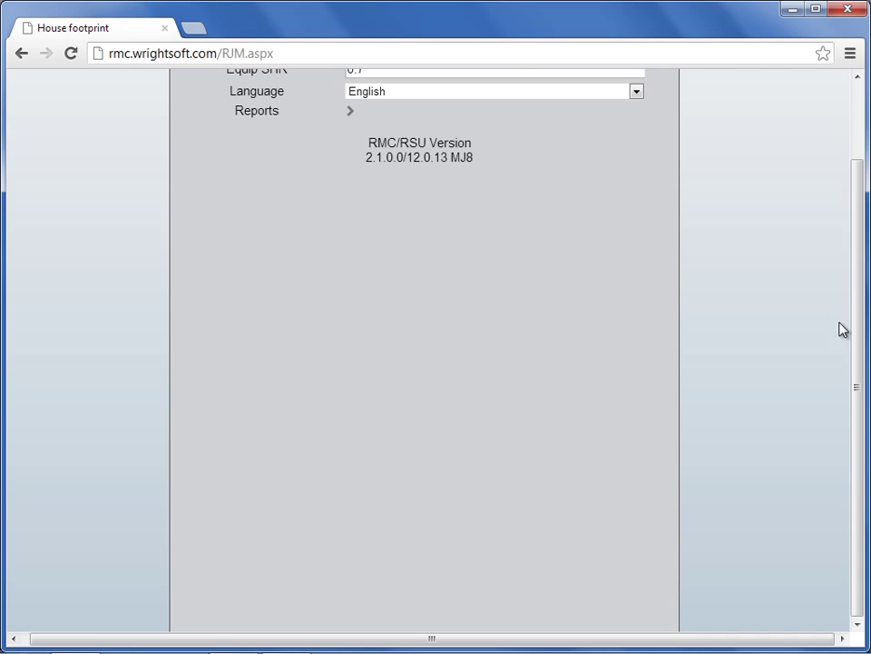
left_click_drag(858, 305, 837, 183)
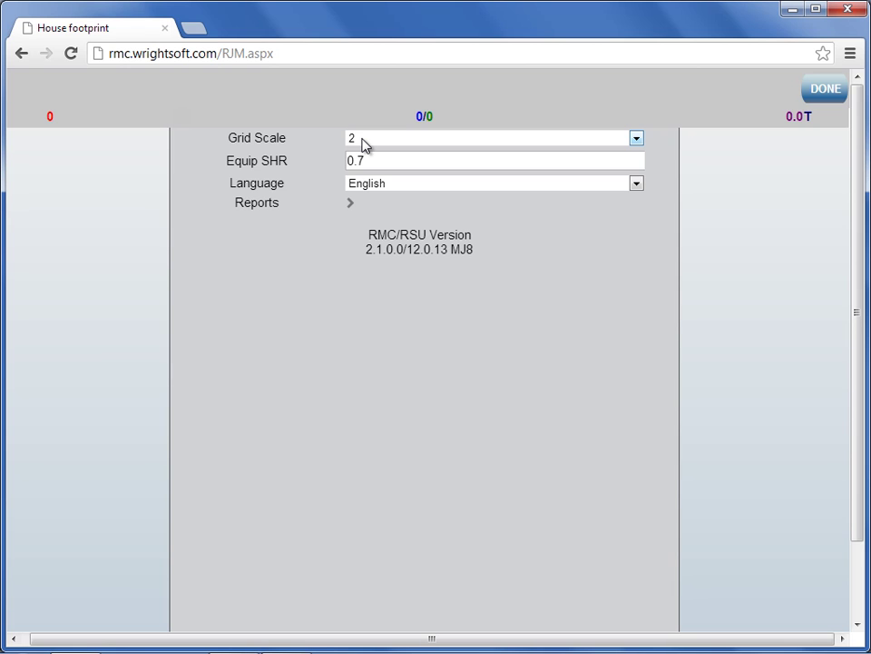
left_click(635, 139)
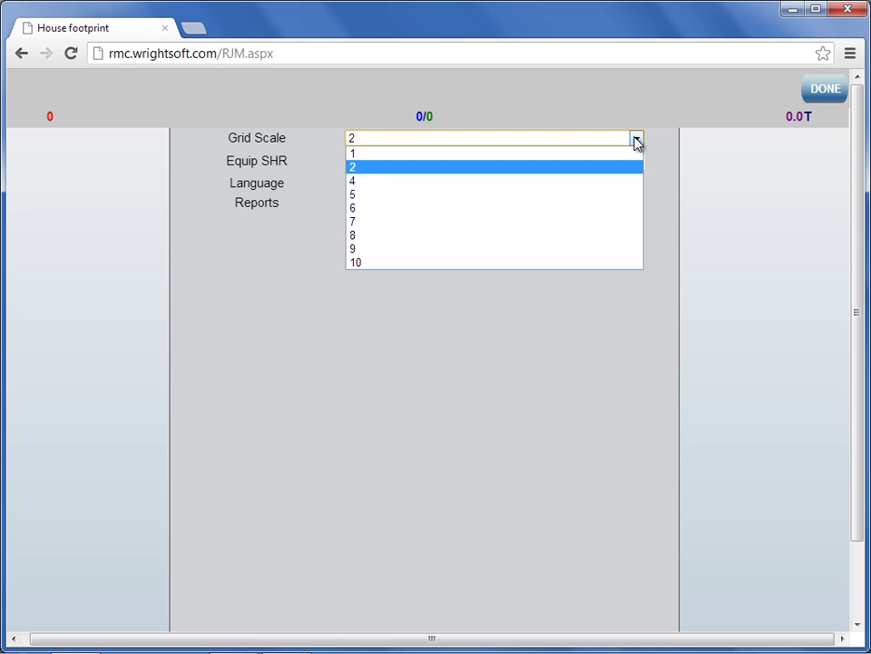
left_click(638, 141)
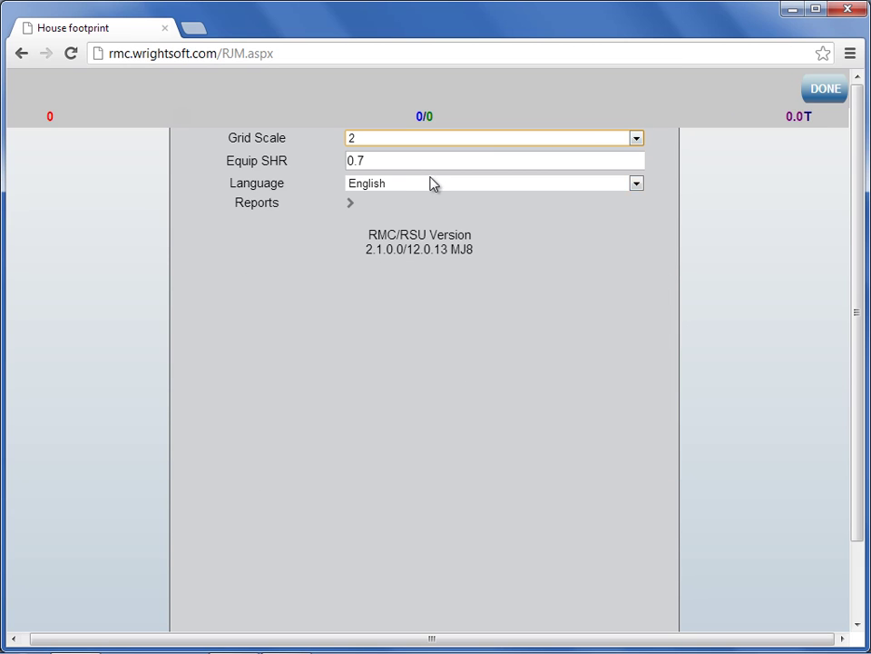
key("Tab")
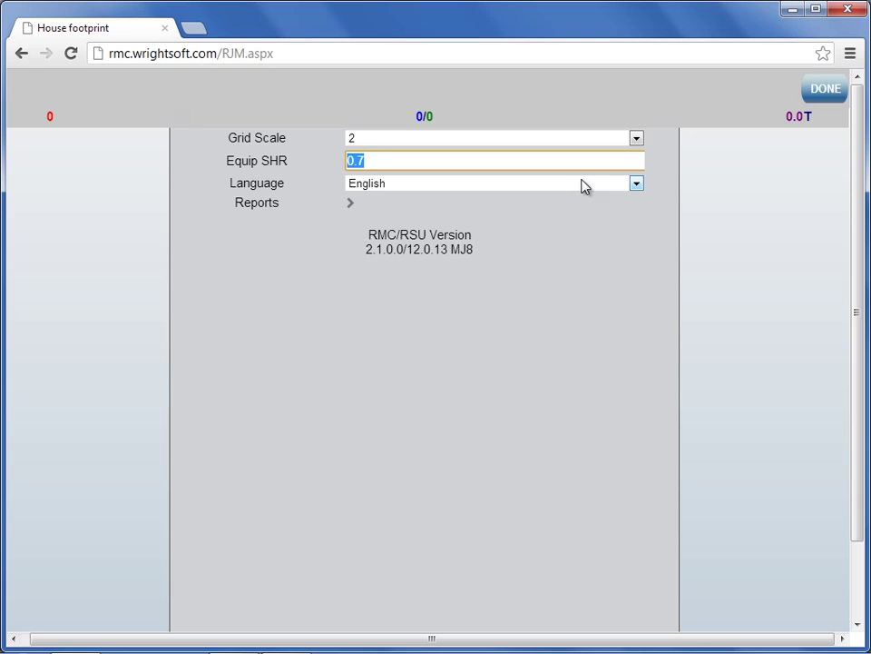
left_click(637, 185)
left_click(637, 185)
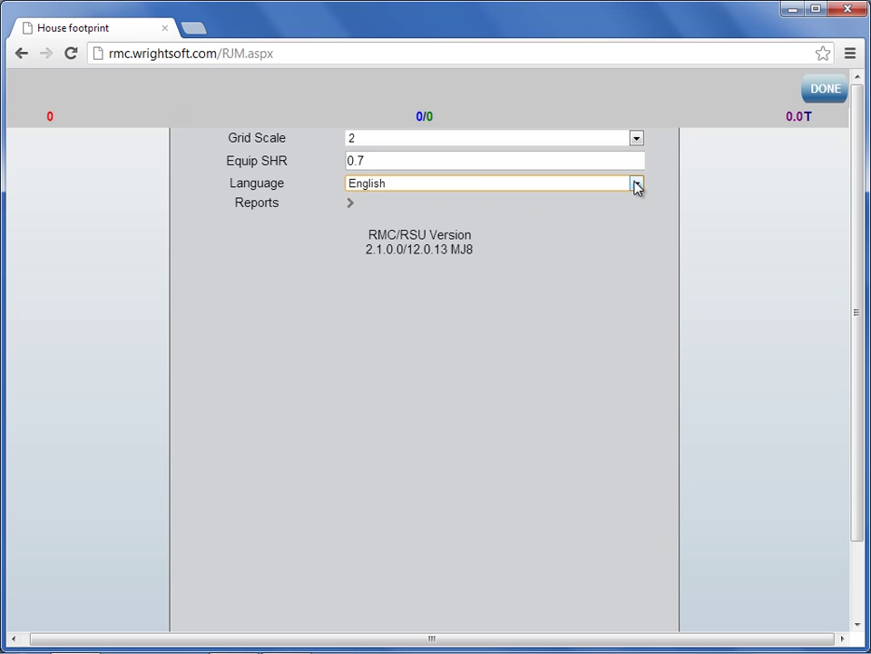
Keep reports to Project summary, Drawing and Proposal, then return to the empty footprint grid
left_click(350, 204)
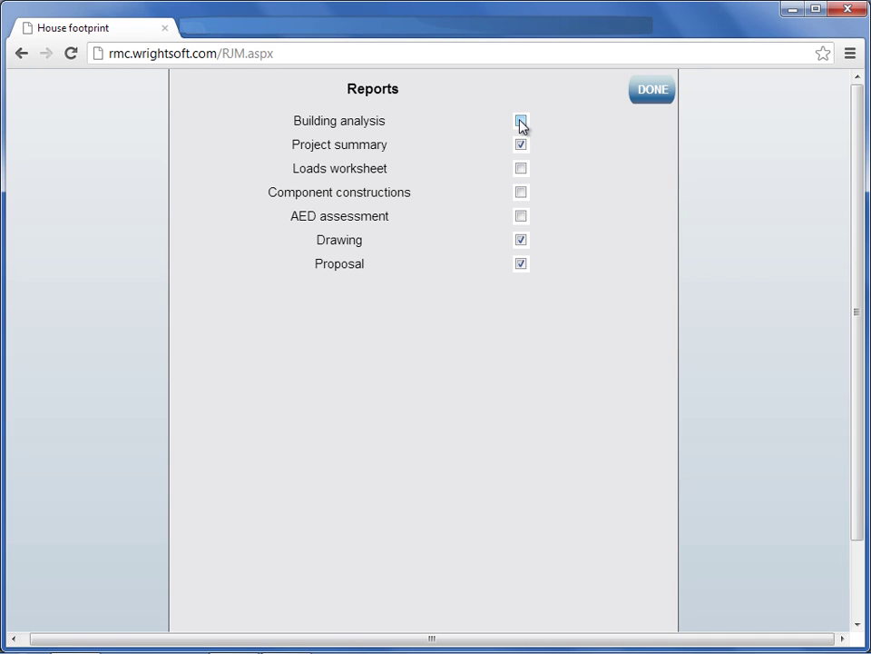
left_click(643, 93)
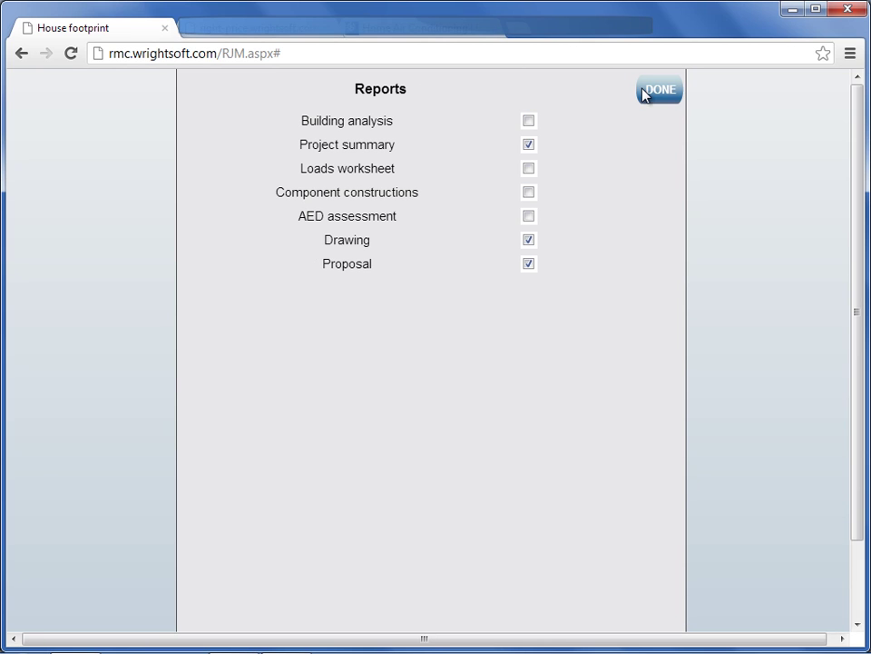
left_click(661, 91)
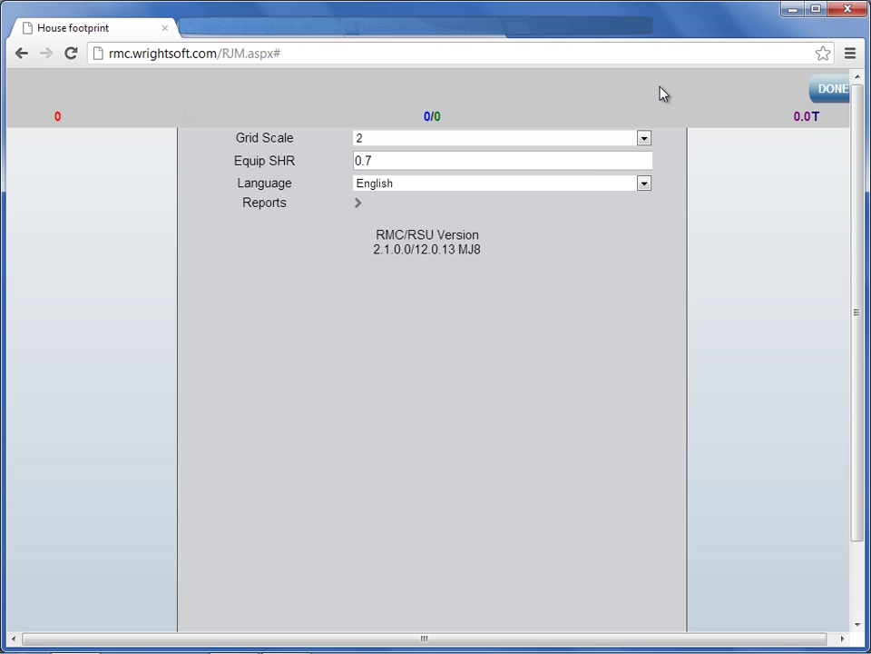
left_click(827, 91)
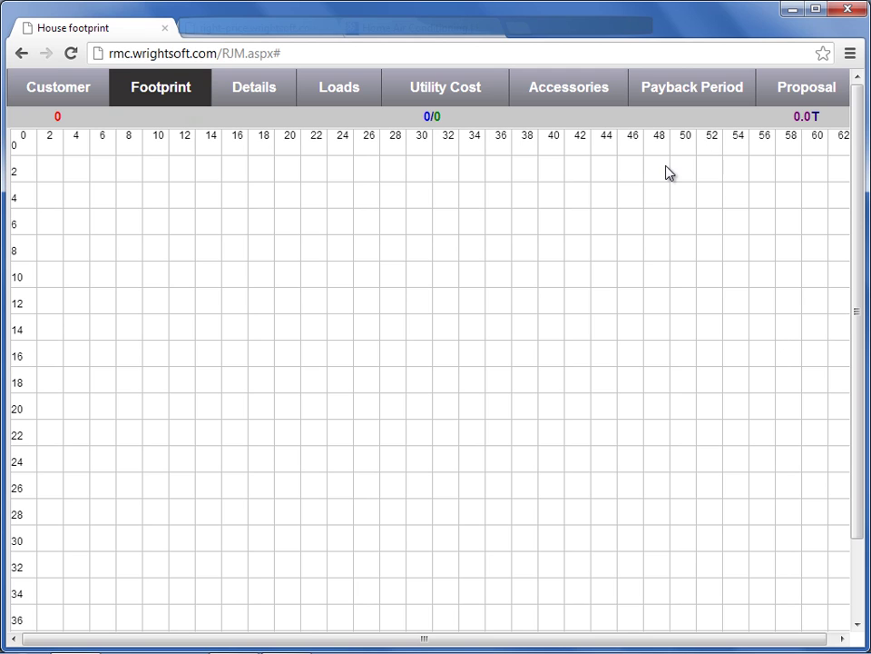
scroll(657, 194, "down", 1)
left_click(208, 615)
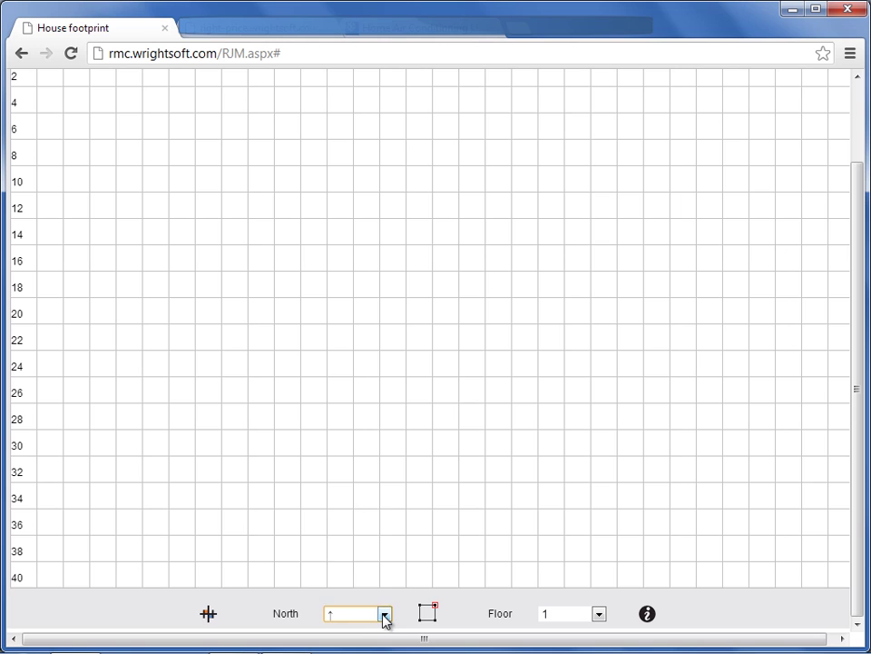
left_click(384, 615)
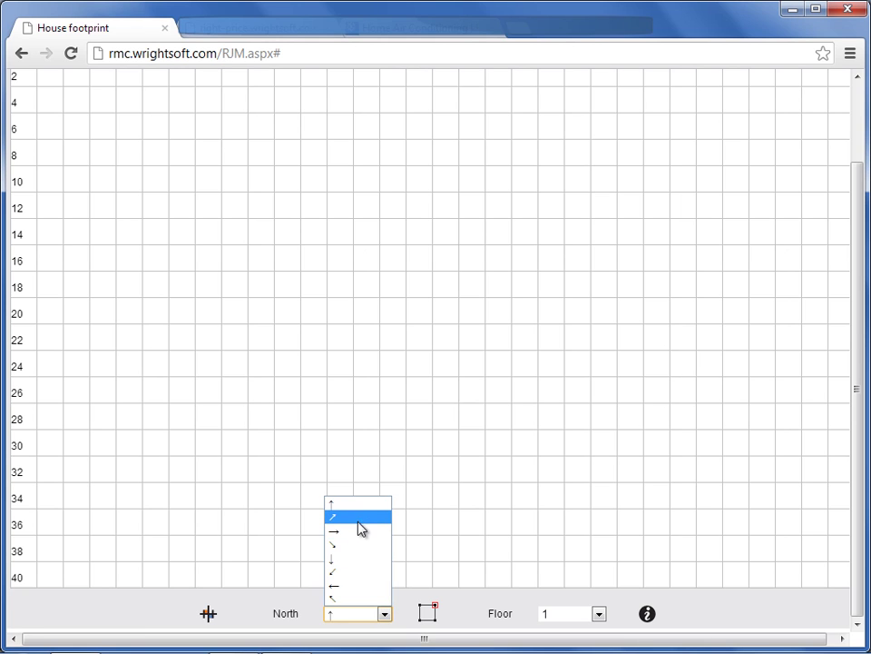
left_click(355, 511)
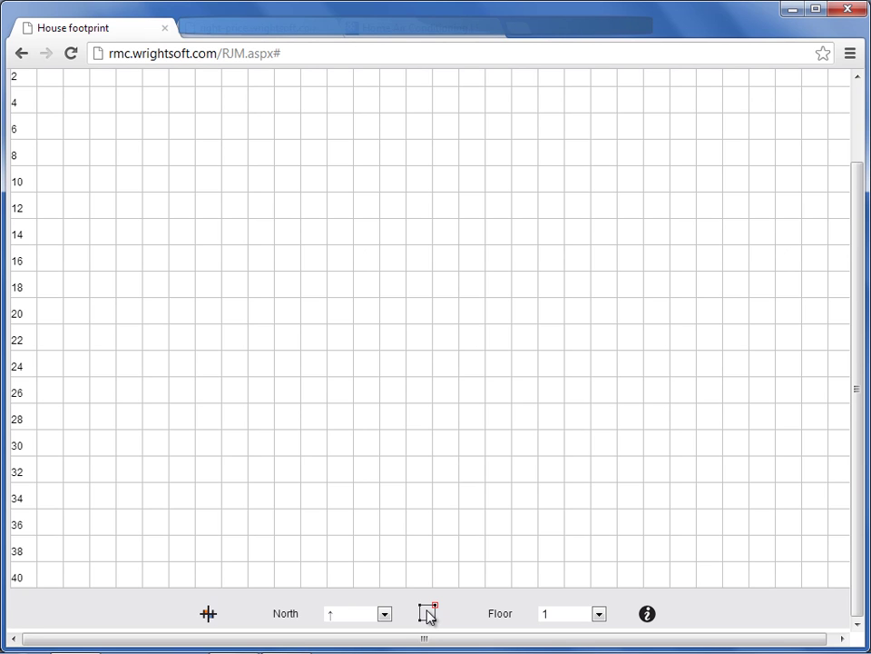
left_click(599, 614)
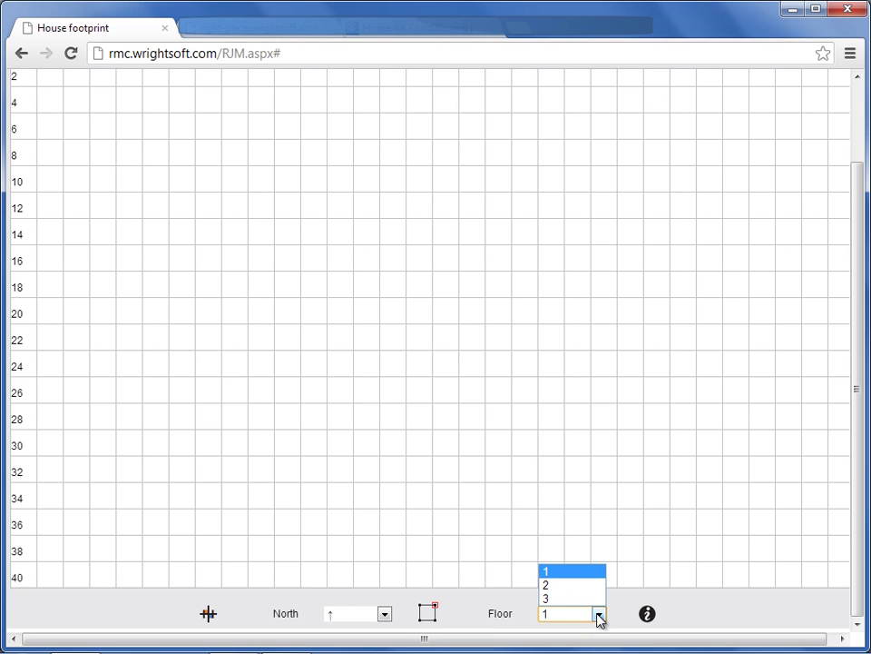
left_click(572, 572)
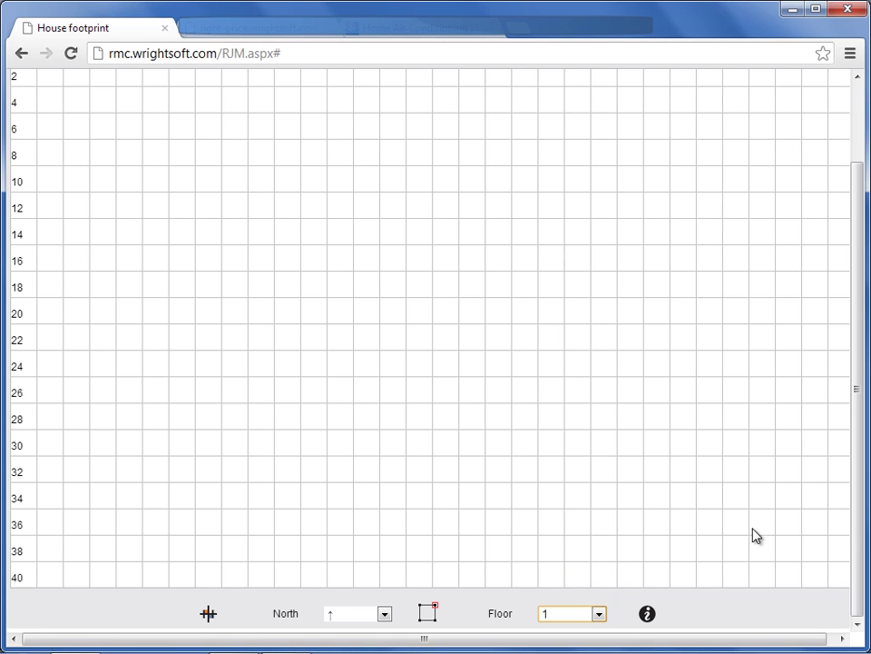
left_click_drag(858, 524, 863, 443)
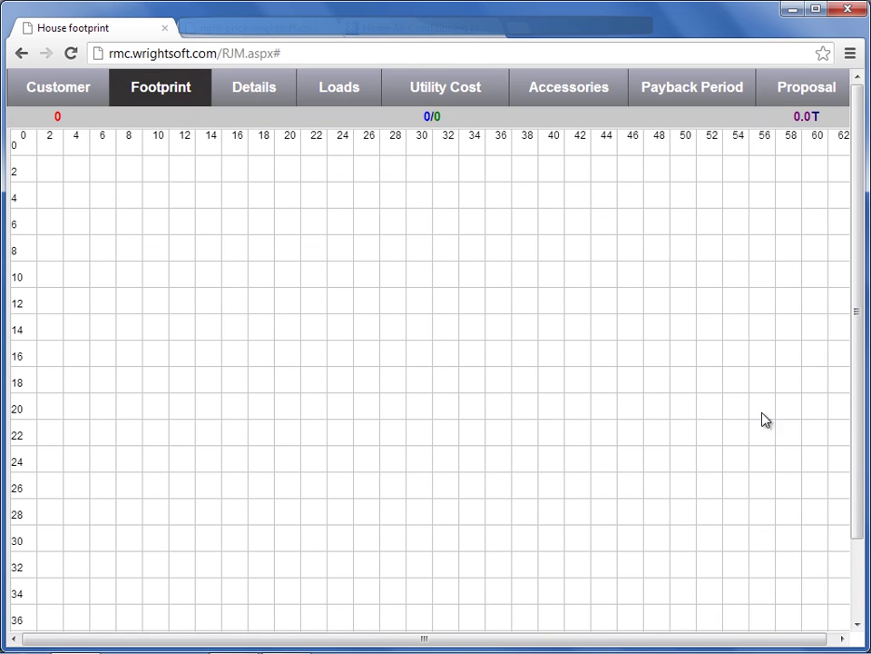
Trace the outline through (4,4), (36,4), (36,26), (26,26), (26,22), (4,22) back to (4,4)
left_click(77, 195)
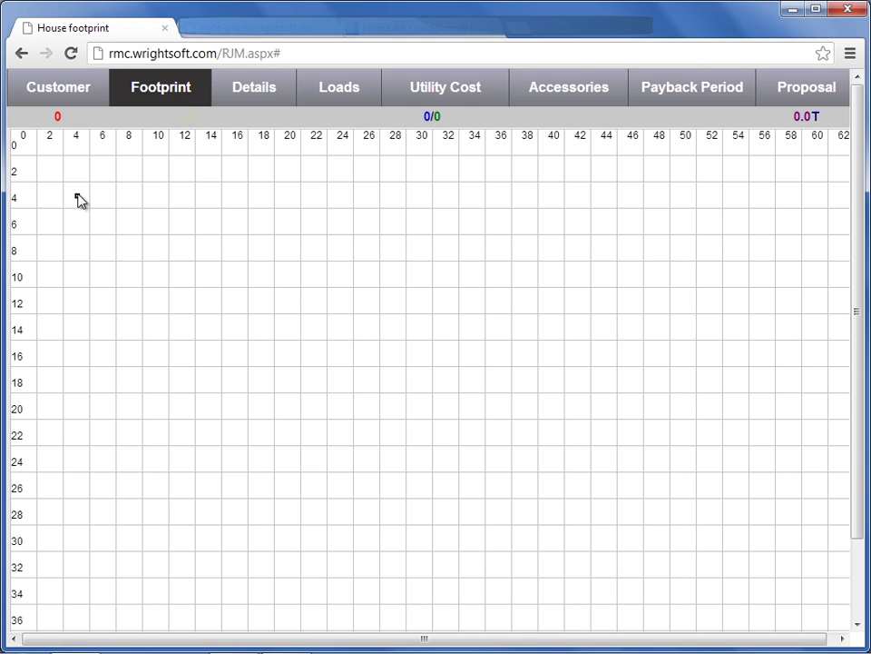
left_click(499, 197)
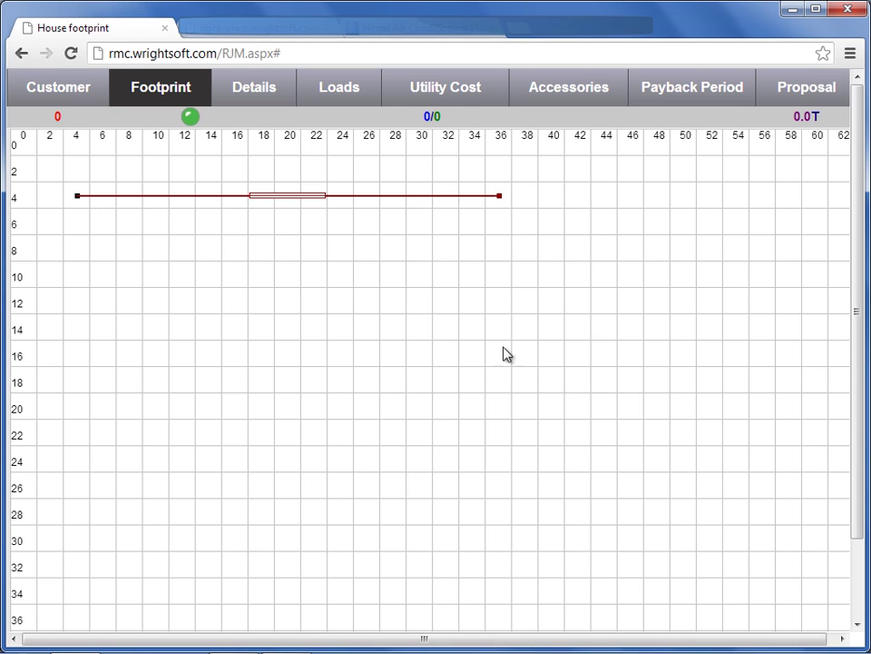
left_click(500, 486)
left_click(367, 485)
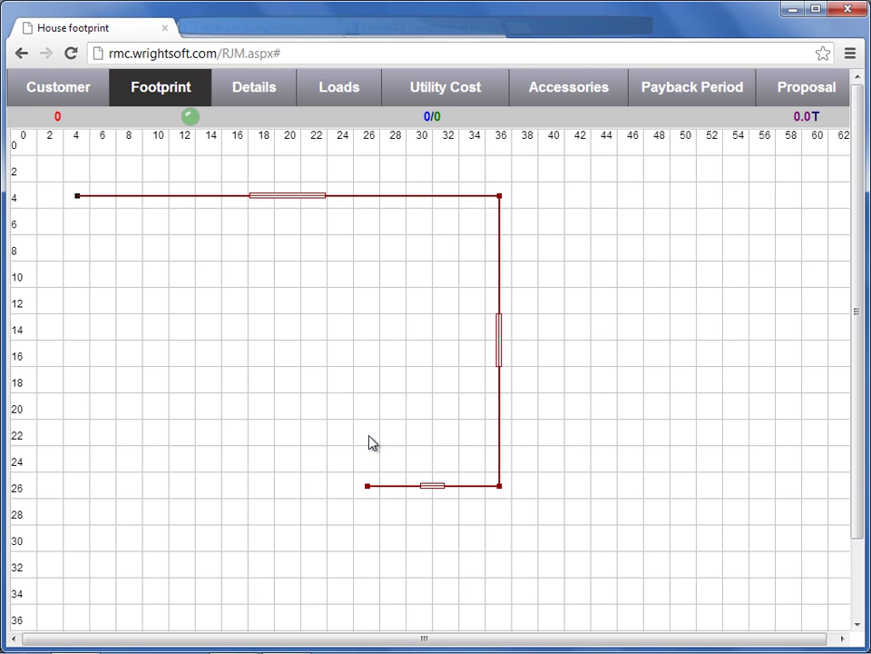
left_click(368, 435)
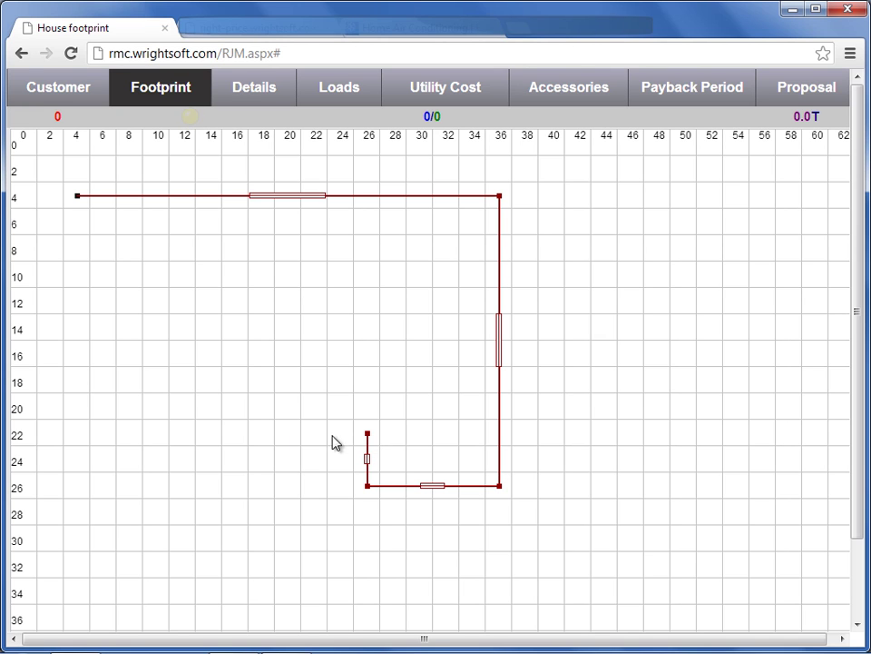
left_click(79, 434)
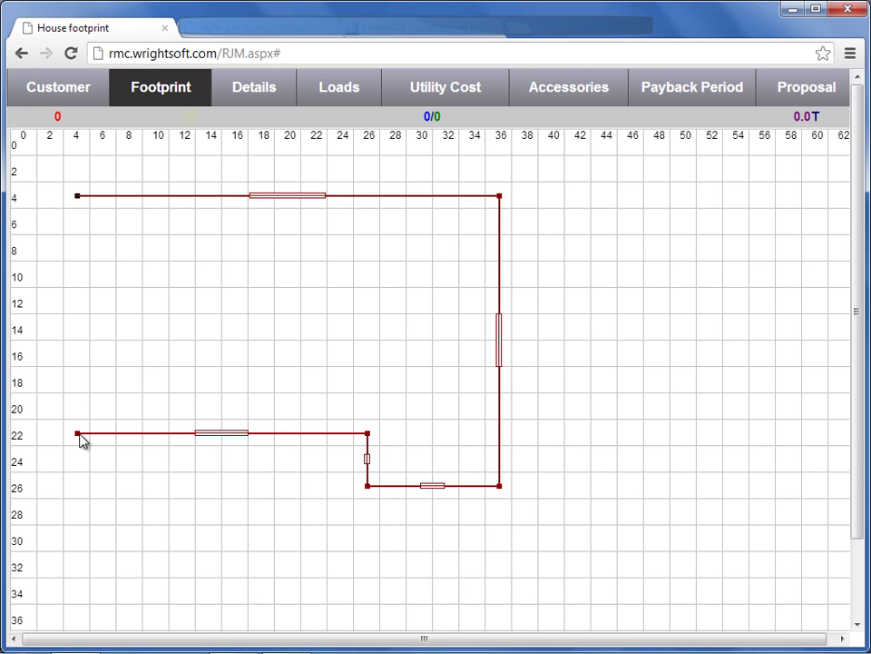
left_click(79, 196)
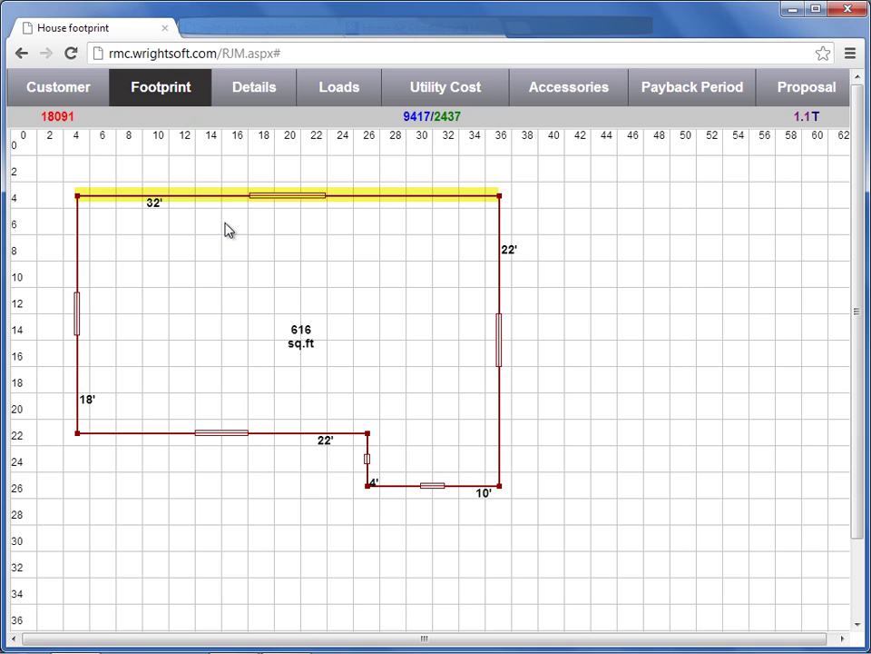
Move the top-right and bottom-right corners out to column 38
left_click(499, 196)
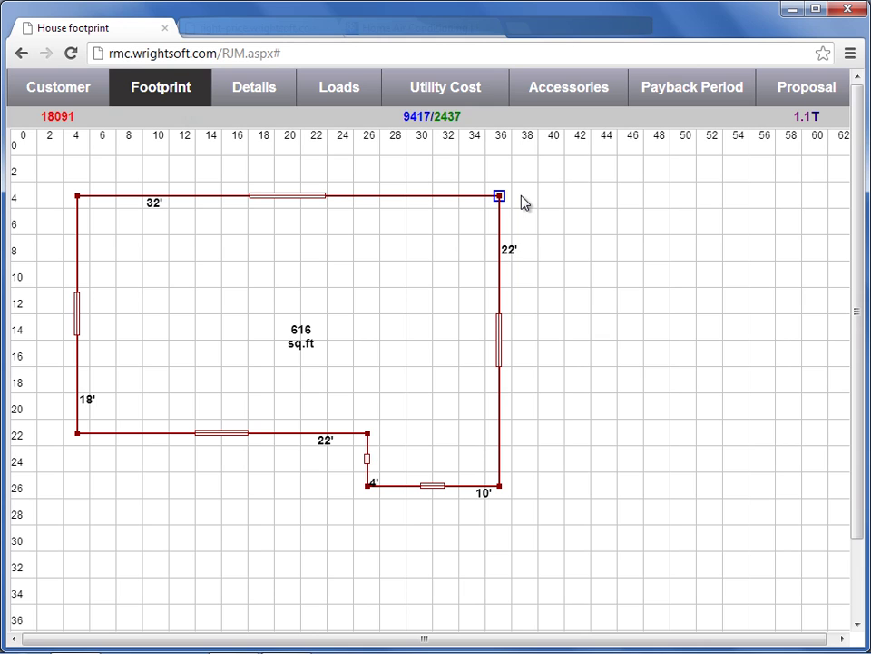
left_click(524, 201)
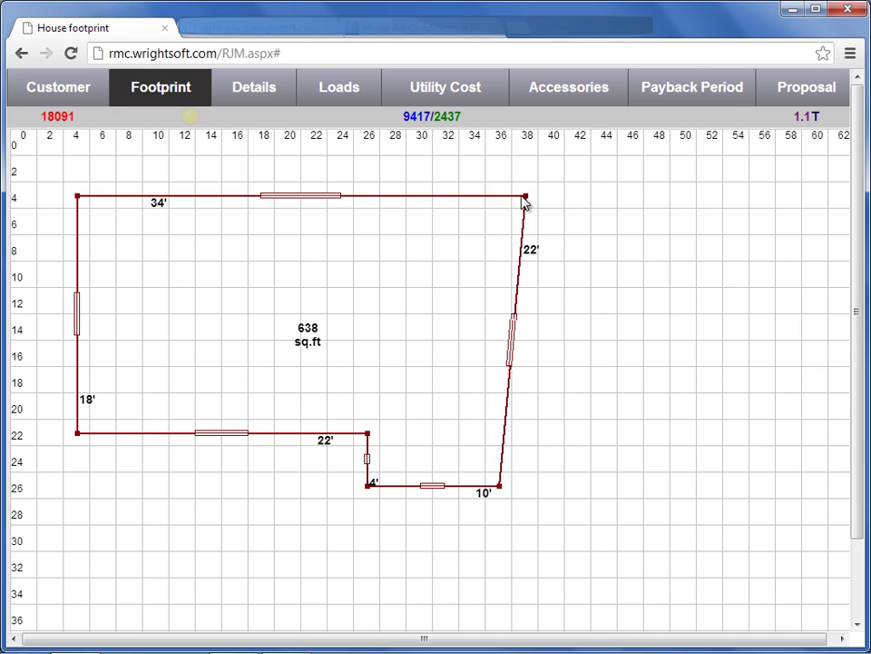
left_click(500, 487)
left_click(524, 492)
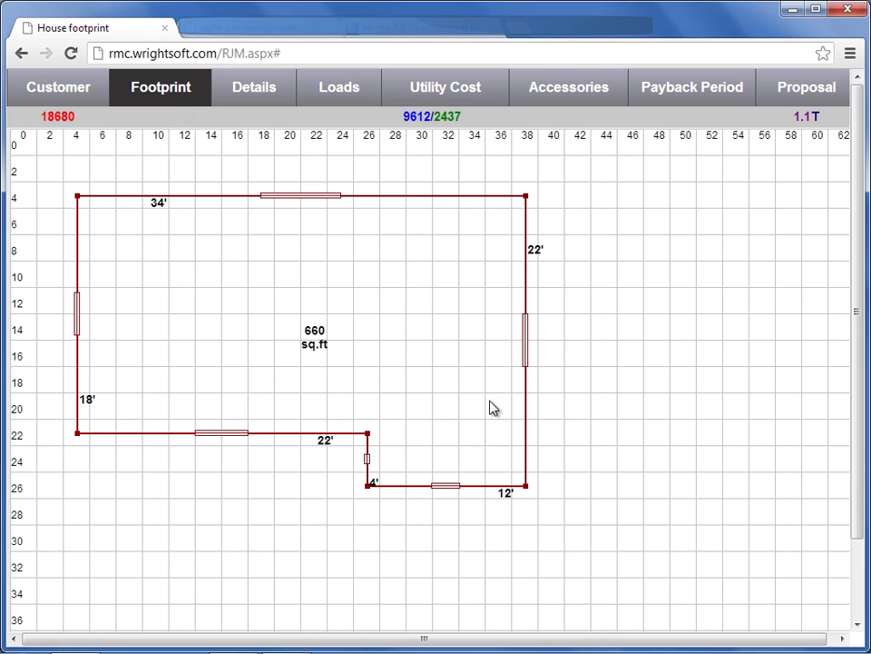
left_click(525, 196)
Move the top-right corner to column 42 and add right-wall corners at row 10, columns 42 and 38
left_click(578, 196)
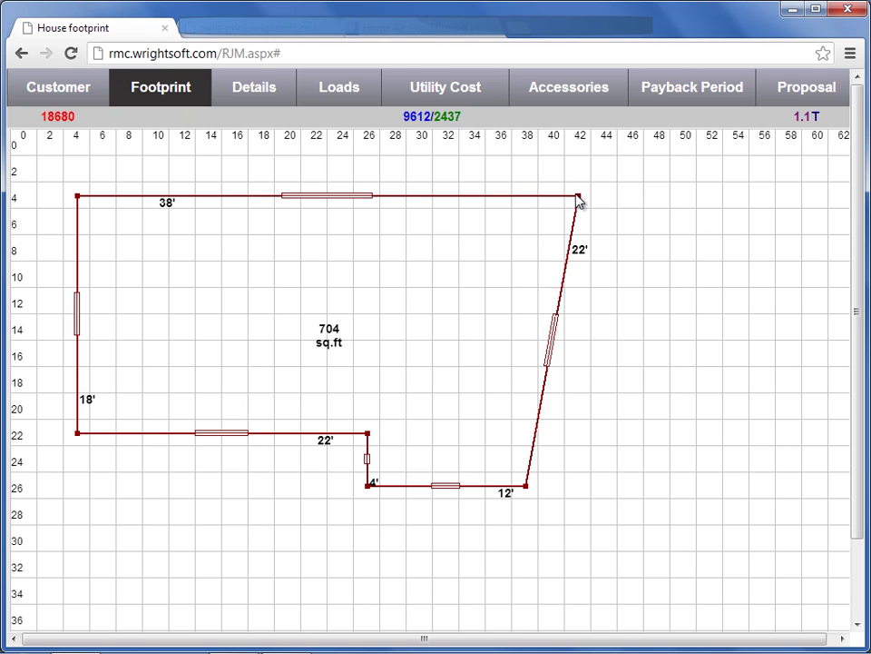
left_click(560, 292)
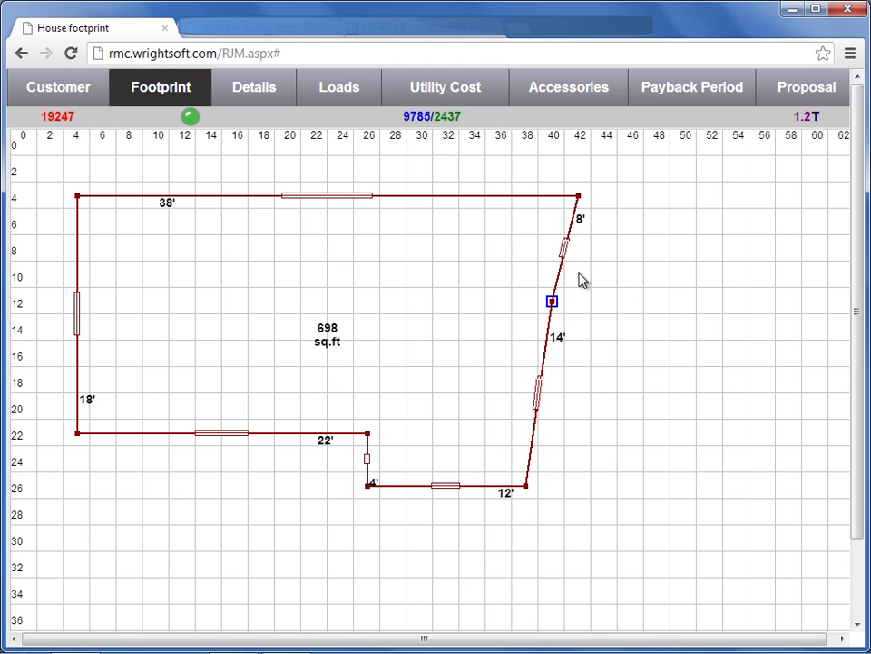
left_click(579, 279)
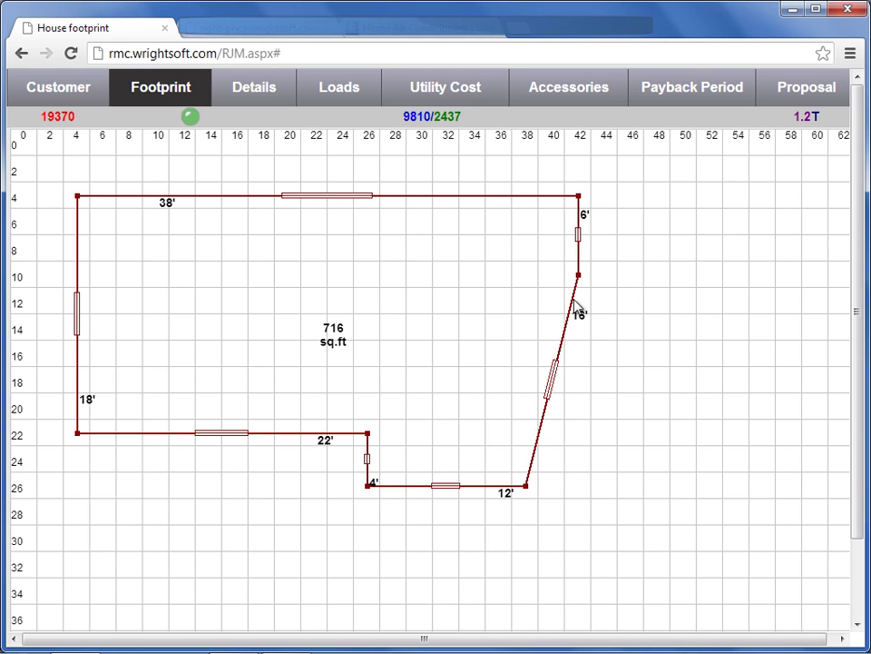
left_click(562, 346)
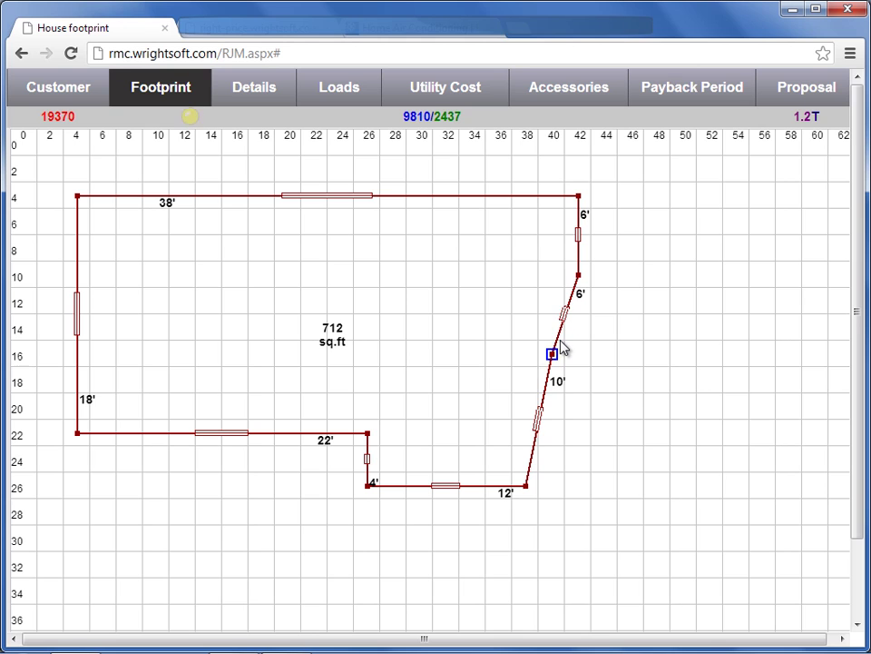
left_click(528, 277)
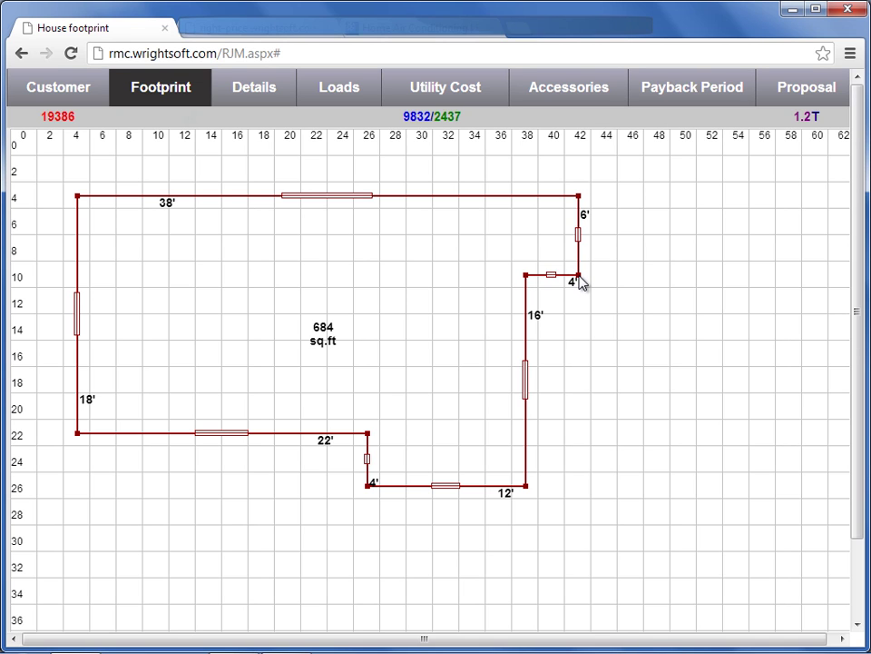
Delete the extra corners, leaving a straight 34' top wall and one 22' right wall
left_click(579, 276)
key("Delete")
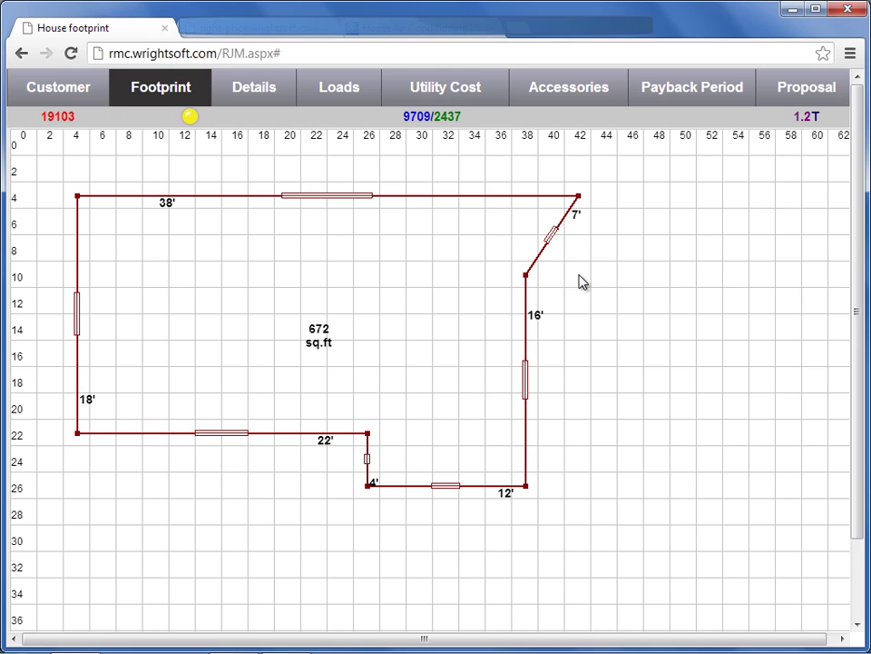
left_click(580, 202)
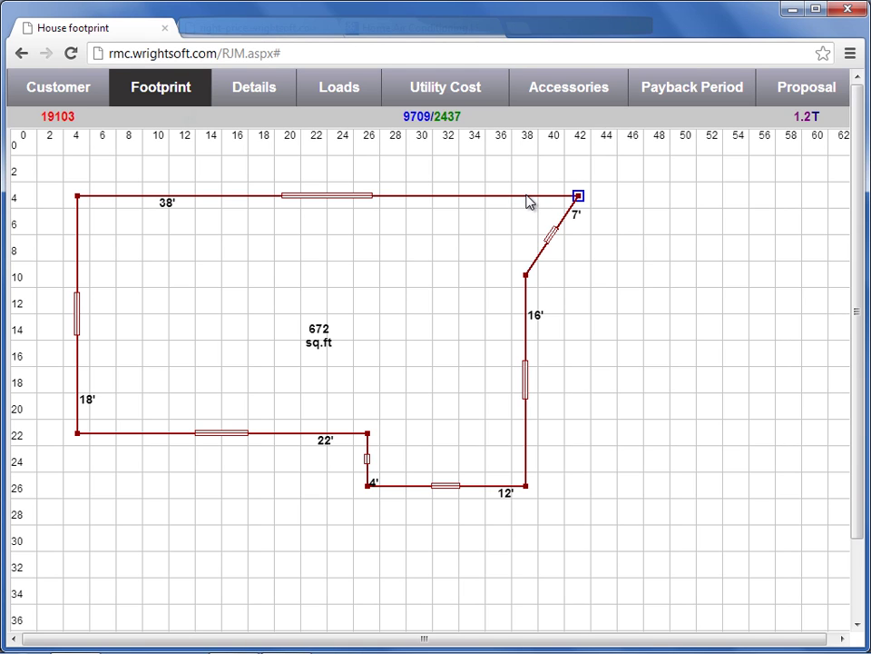
key("Delete")
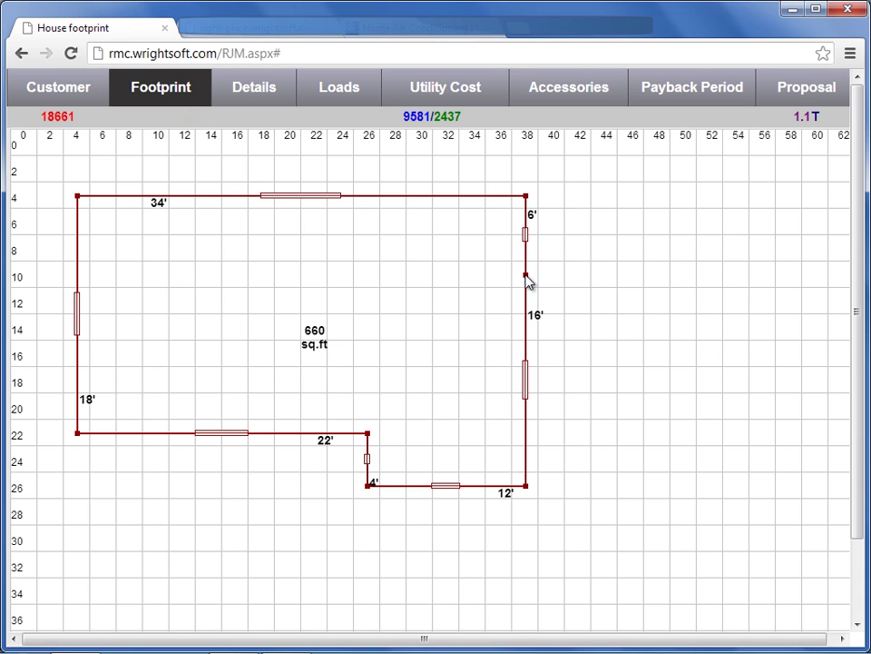
left_click(526, 277)
key("Delete")
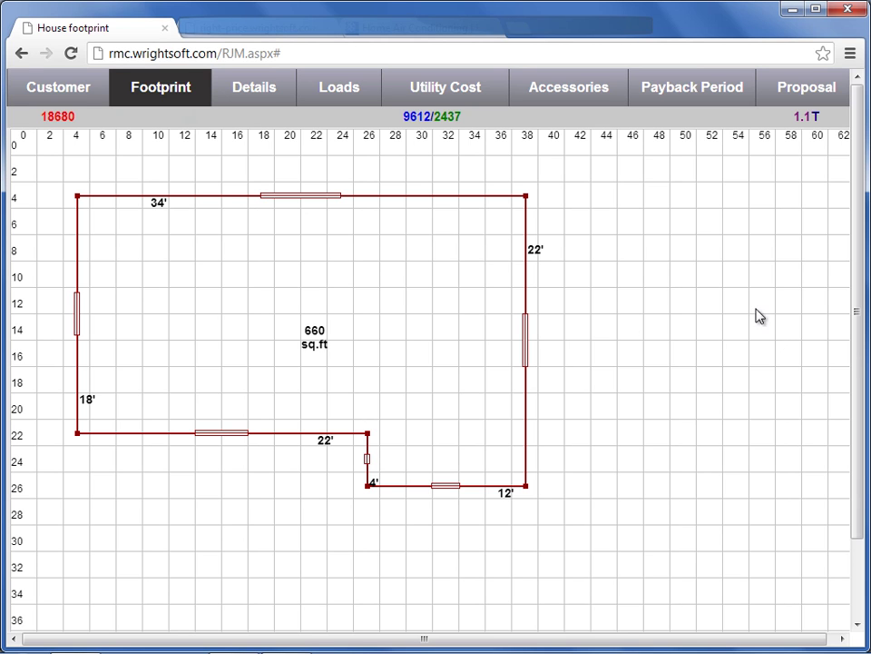
Switch to floor 2 and place a 34' by 18' rectangular room of 612 sq.ft
left_click_drag(859, 269, 858, 389)
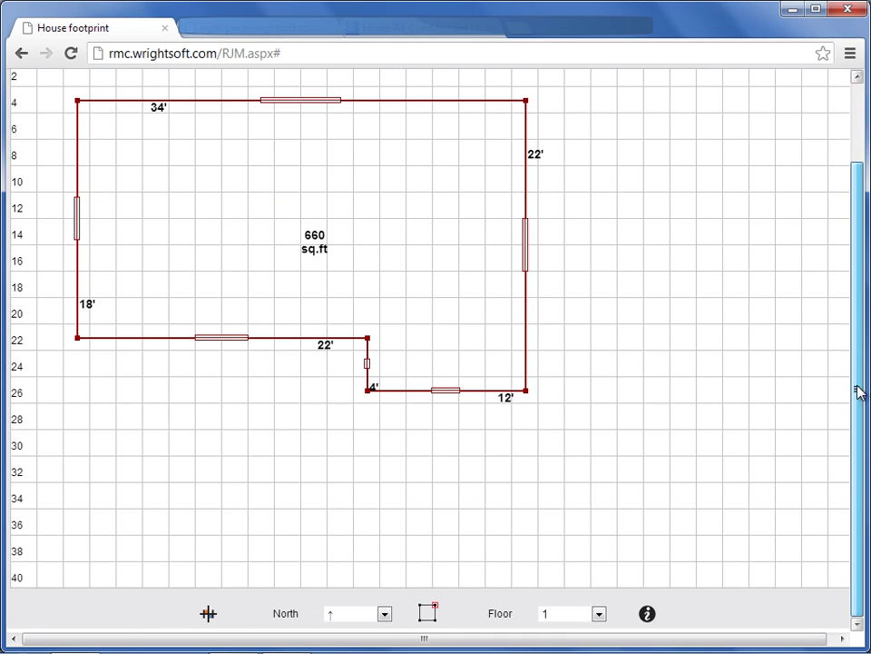
left_click(598, 615)
left_click(560, 591)
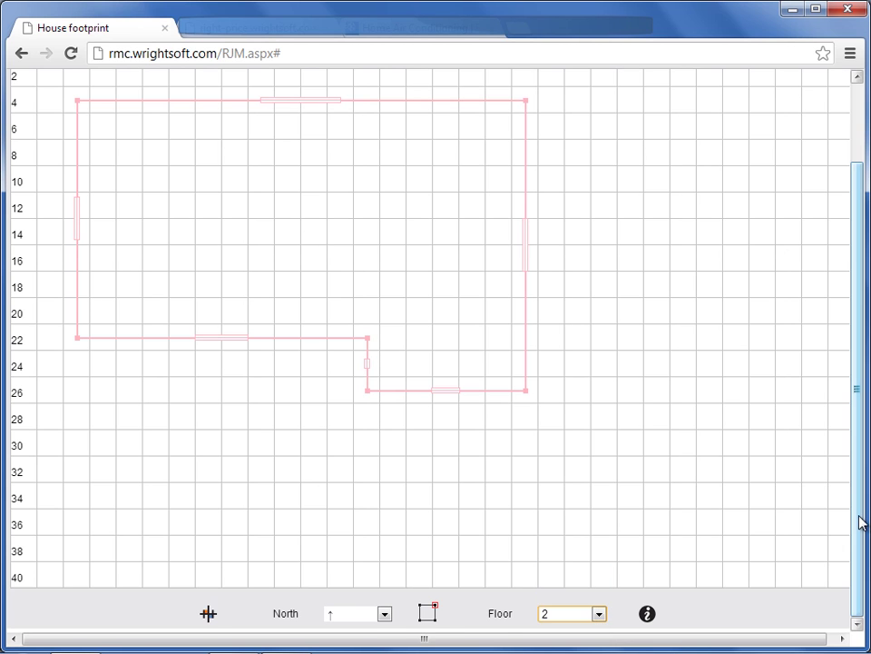
left_click_drag(862, 521, 850, 409)
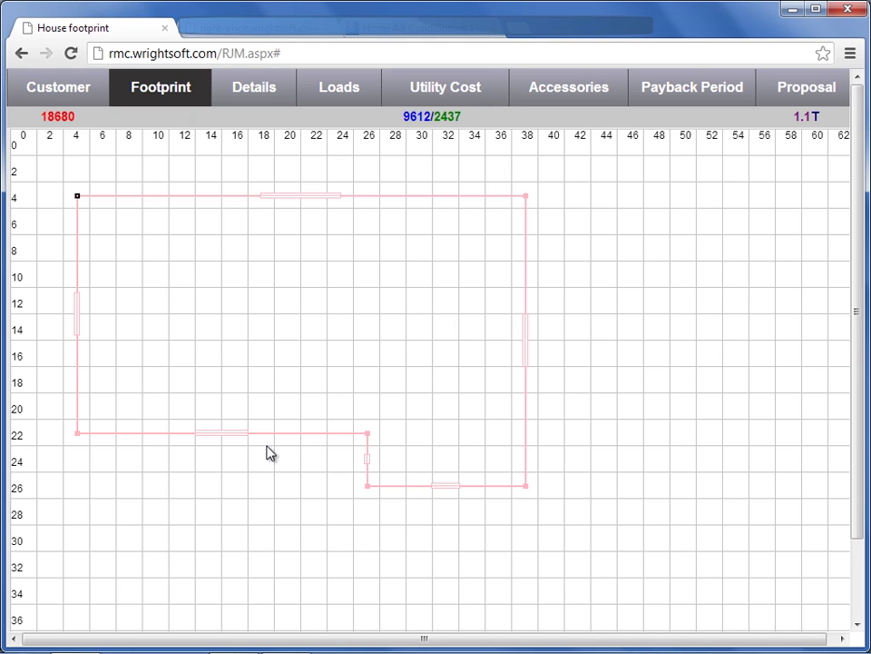
left_click(336, 409)
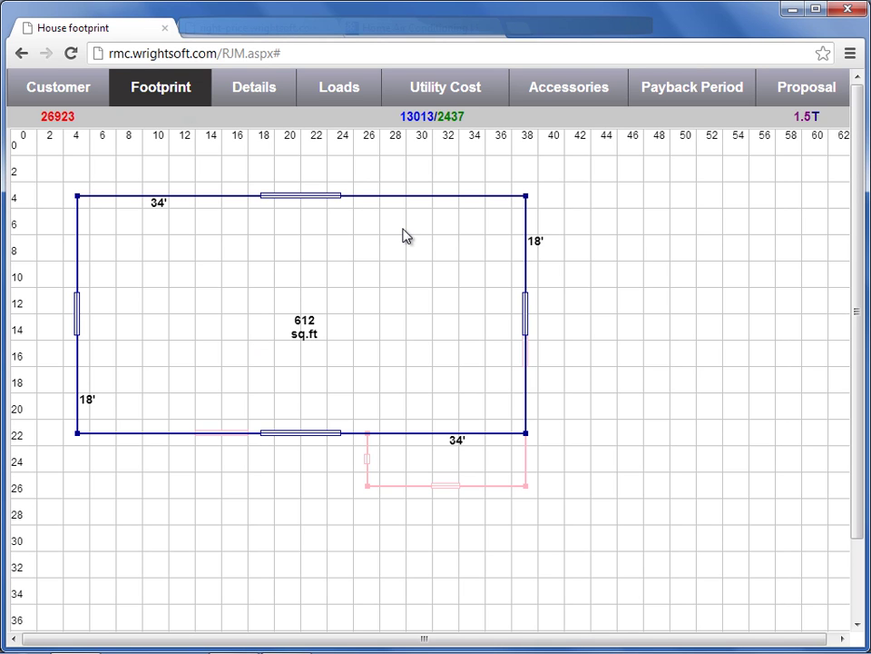
Show window areas on the floor-2 plan and open the bottom wall's 30.6 window
scroll(402, 235, "down", 1)
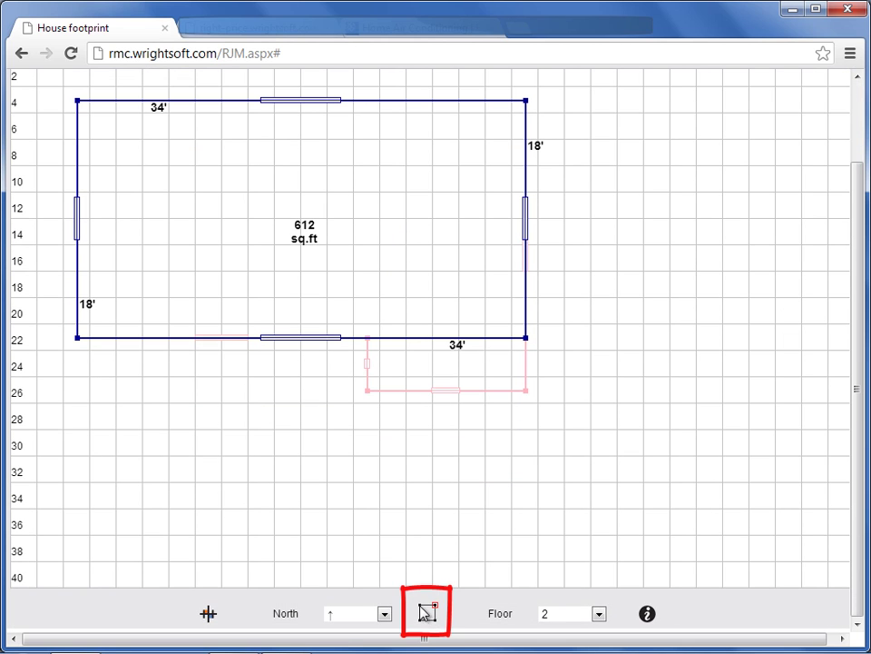
left_click(428, 616)
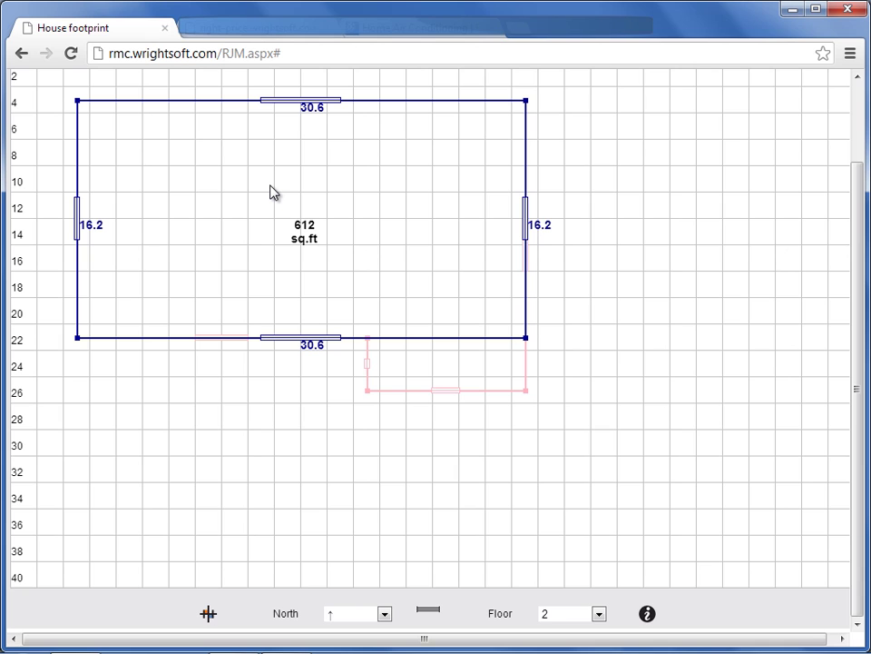
double_click(293, 342)
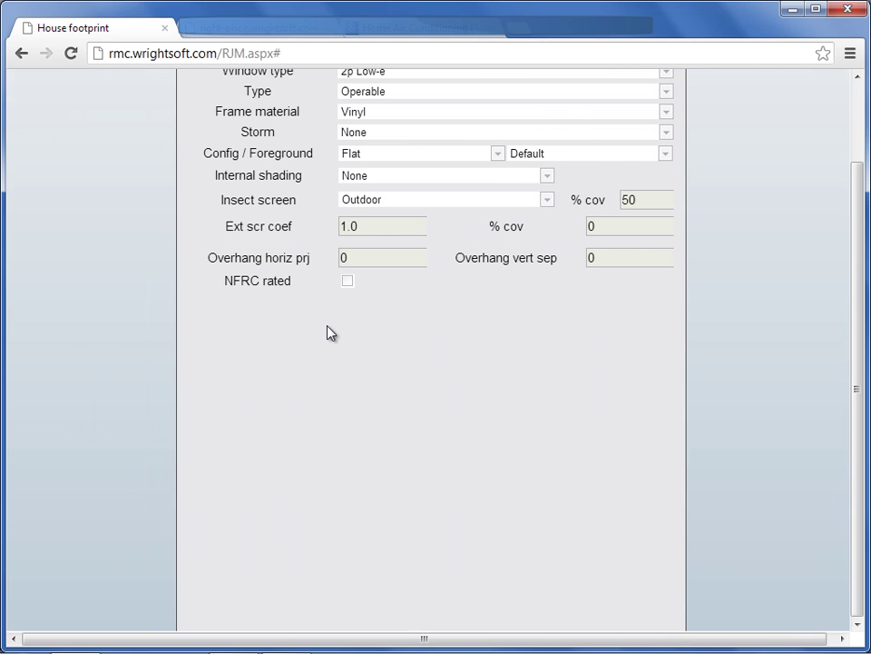
Set the window Option to Manual, keeping Vinyl frame and Flat configuration
left_click(666, 120)
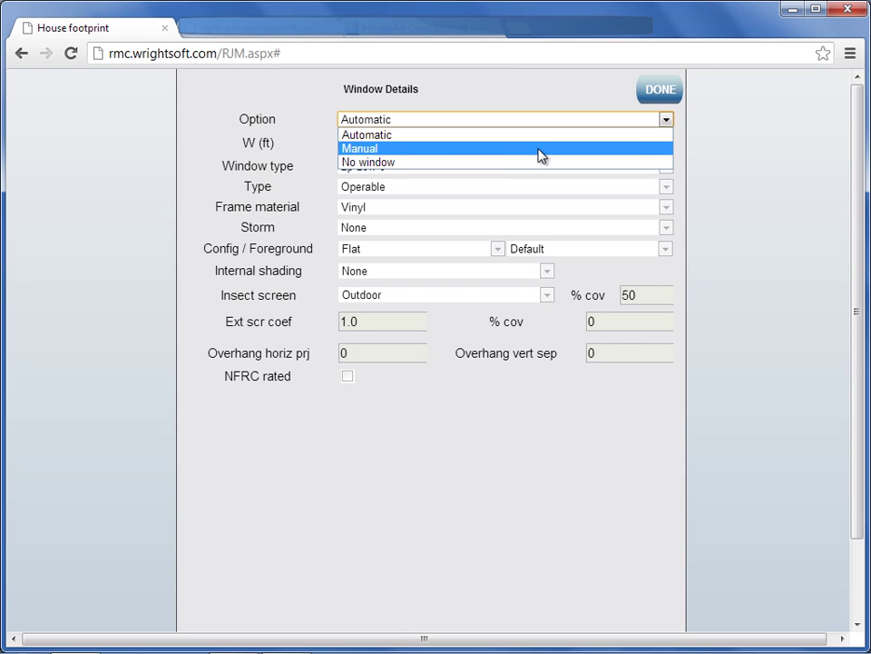
left_click(481, 148)
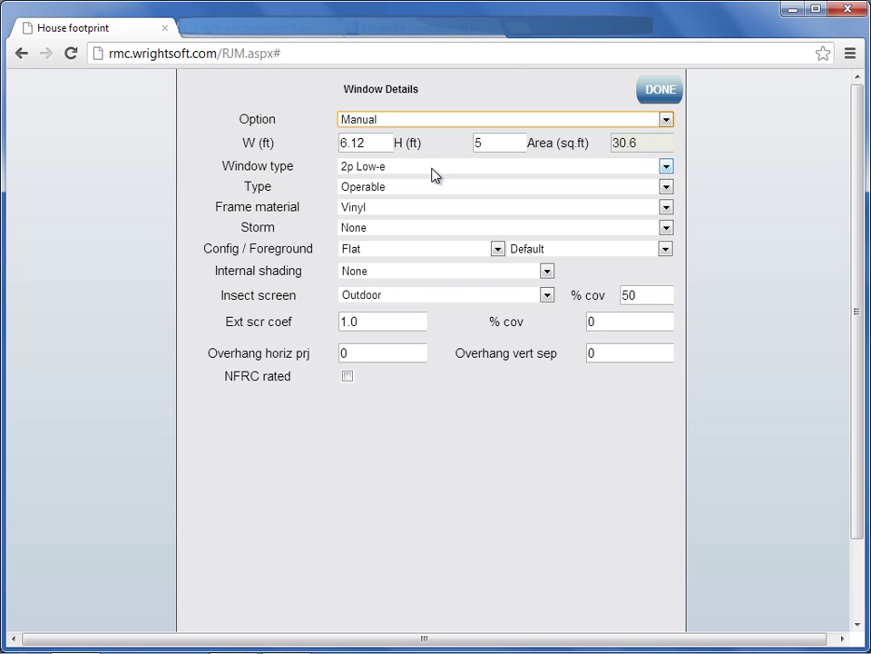
left_click(504, 209)
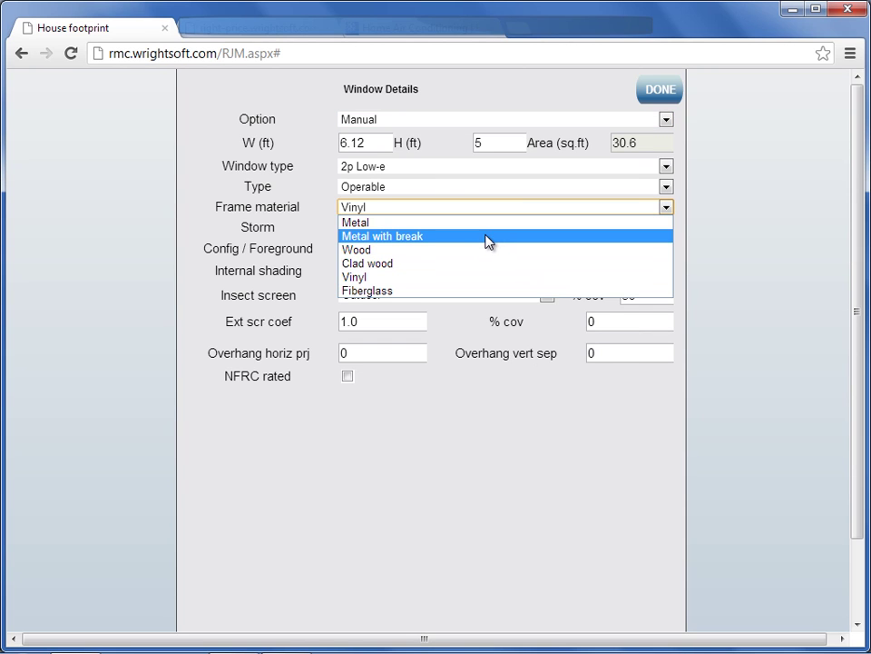
key("Escape")
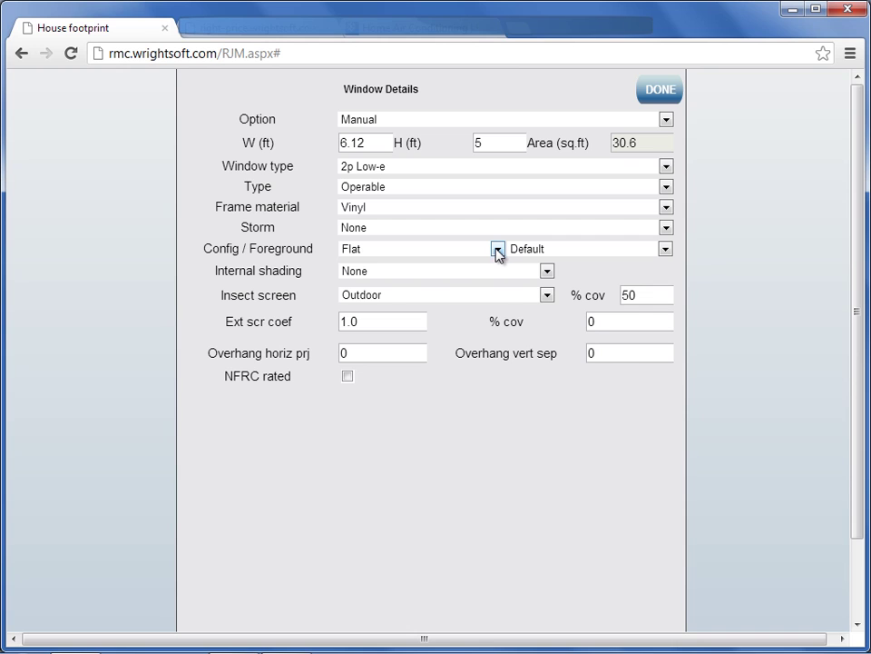
left_click(498, 249)
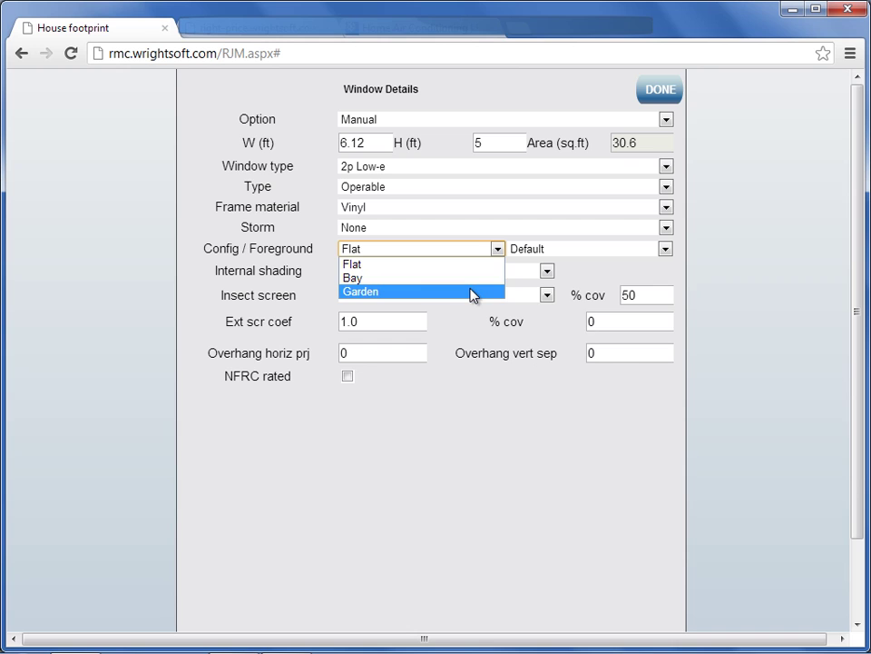
left_click(567, 249)
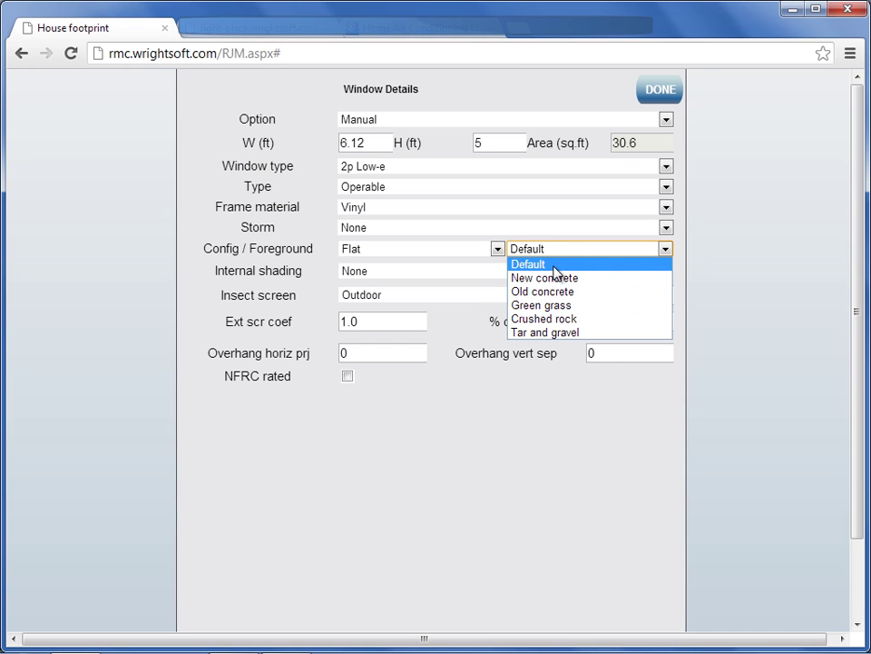
Keep Default foreground and choose Blinds 45d medium internal shading at 50% closed
left_click(553, 266)
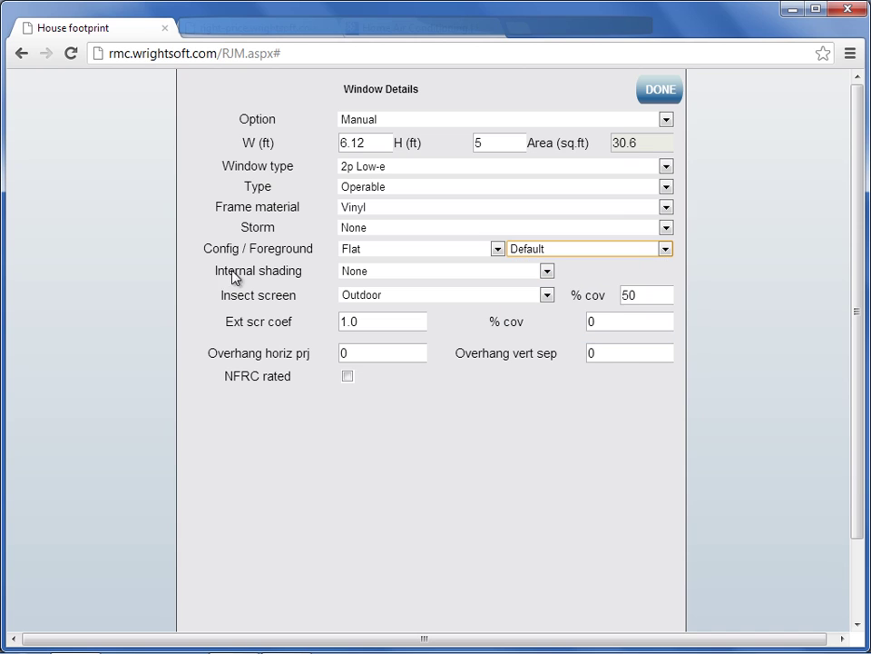
left_click(548, 271)
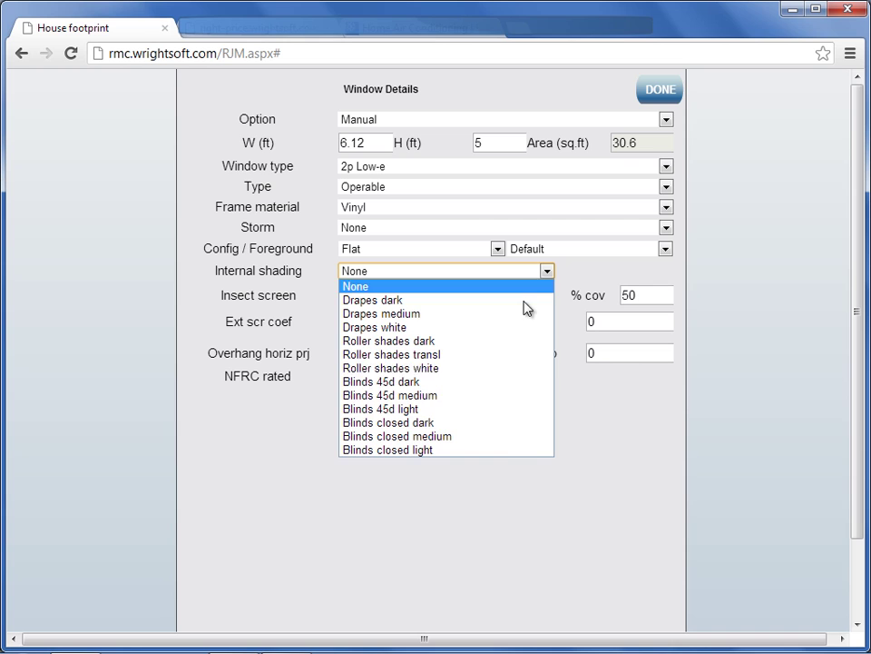
left_click(461, 396)
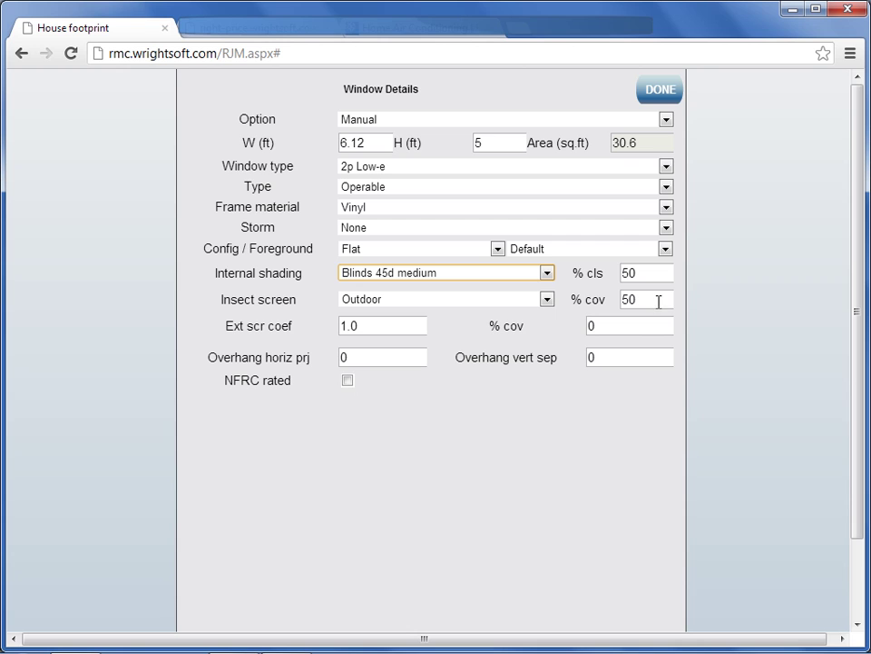
left_click(366, 329)
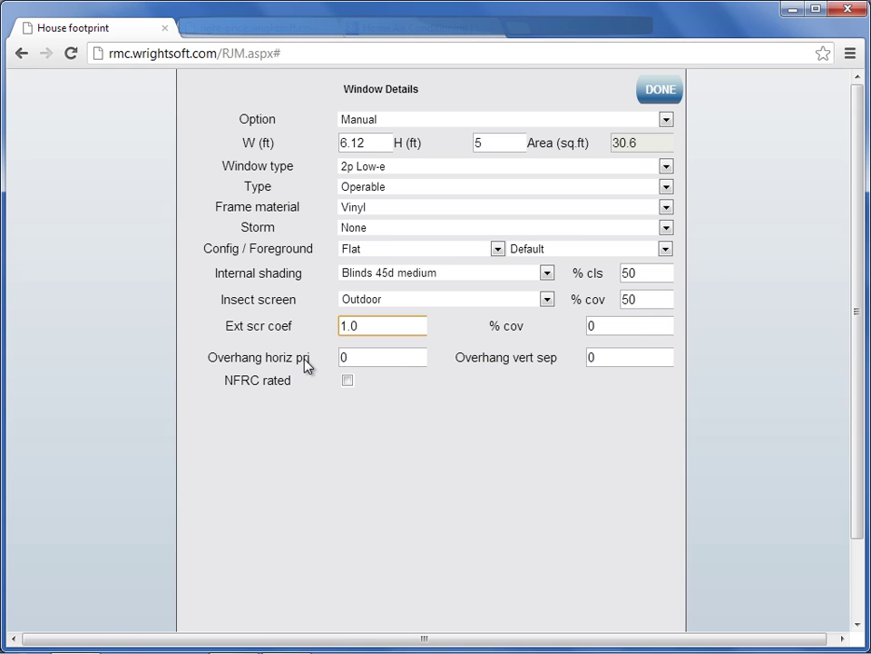
mouse_move(386, 359)
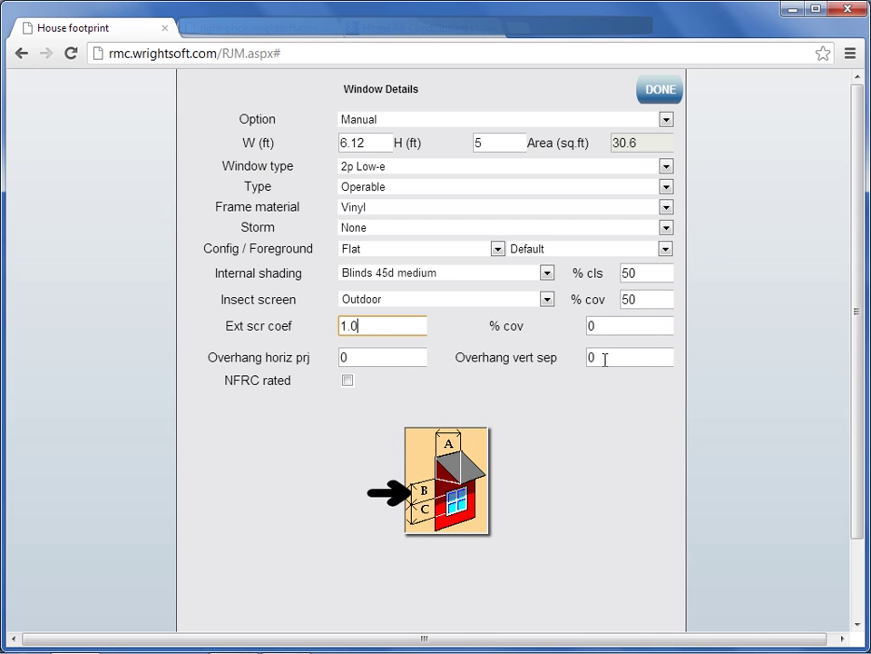
Mark the window as NFRC rated and close Window Details, updating loads to 27357 and 1.6 tons
left_click(348, 382)
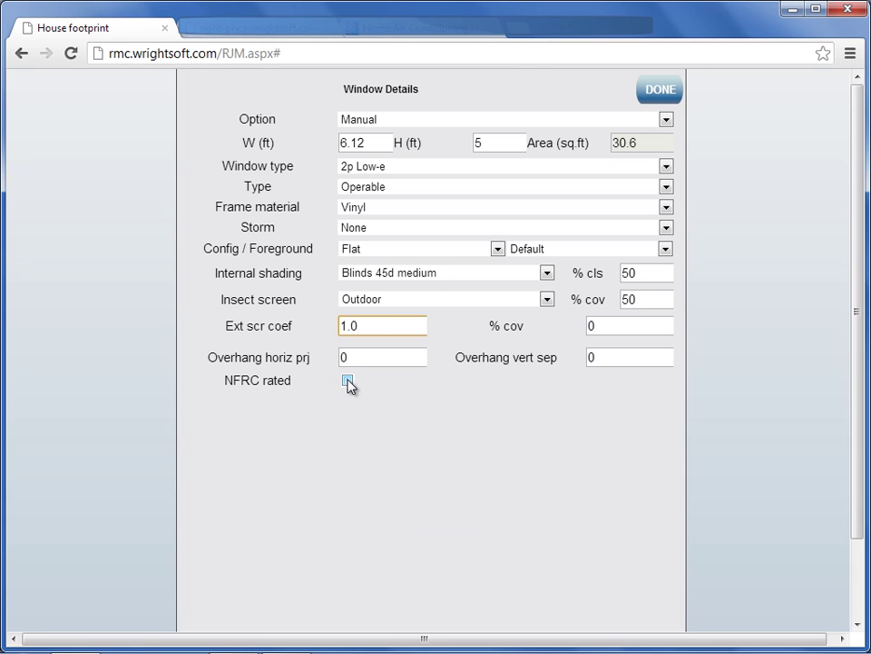
left_click(348, 382)
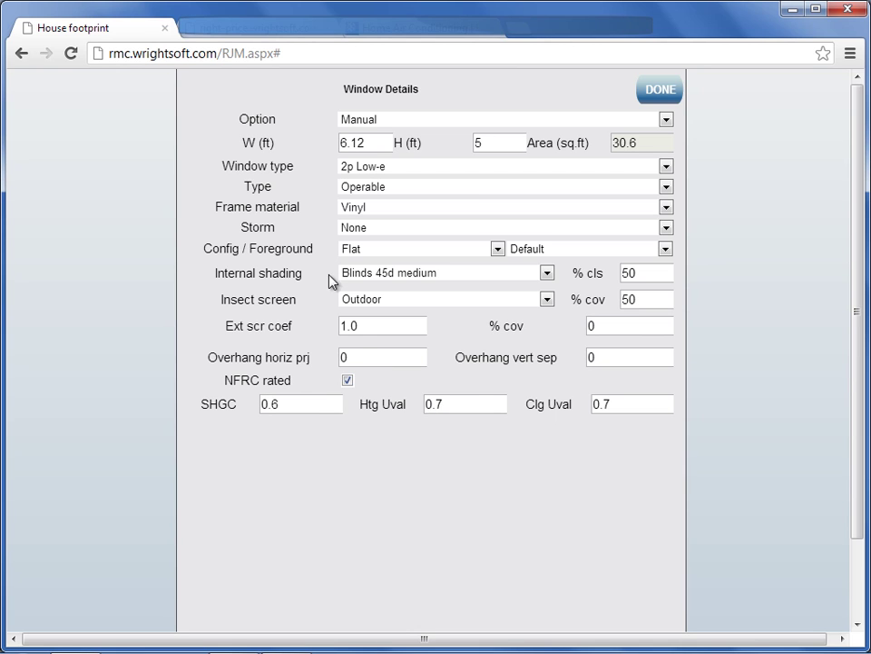
left_click(660, 91)
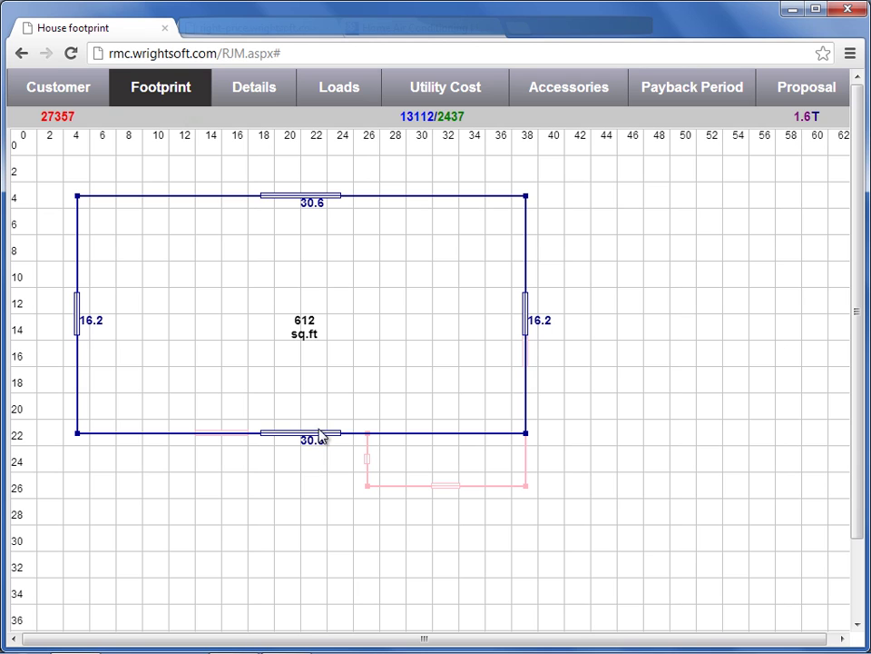
Show wall lengths, then try a bay on the right wall and remove it, keeping it 18'
scroll(433, 244, "down", 1)
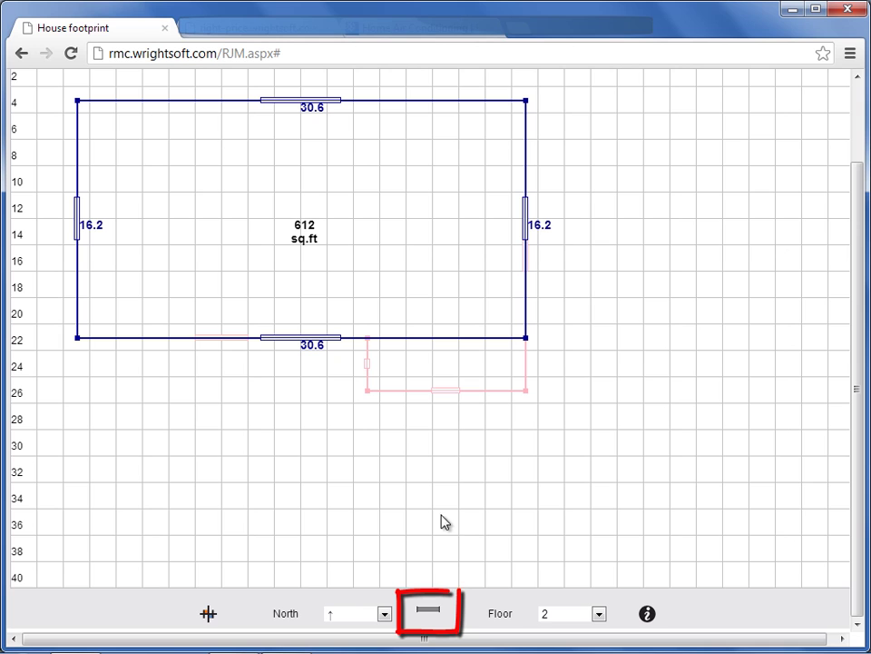
left_click(429, 614)
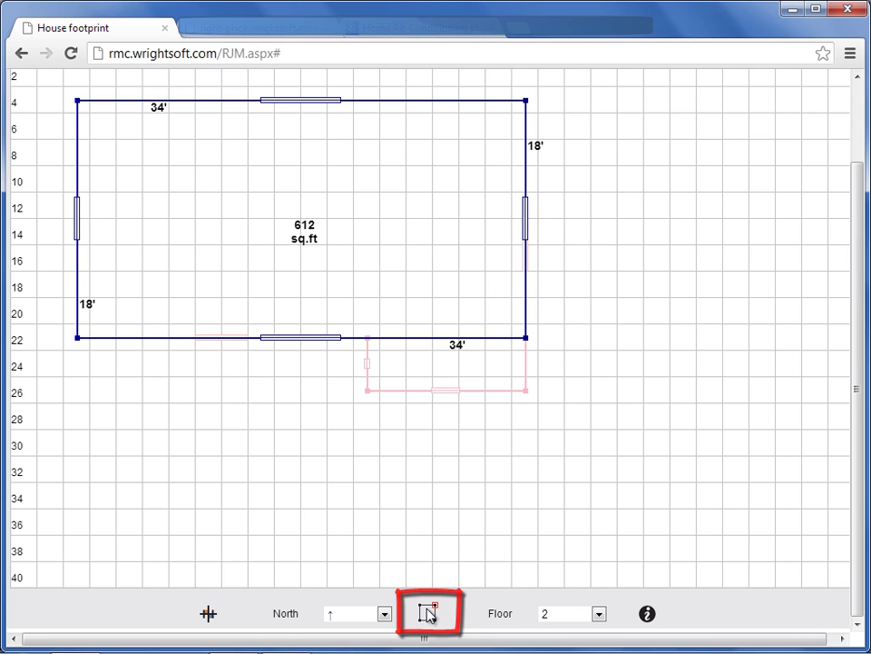
left_click(526, 208)
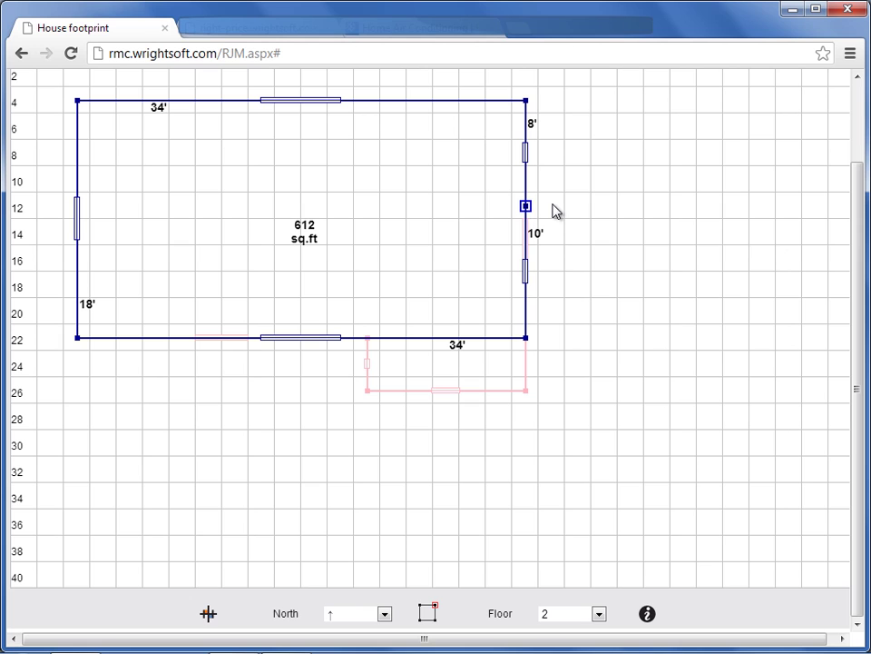
mouse_move(525, 206)
left_mouse_down()
mouse_move(552, 206)
mouse_move(527, 211)
left_mouse_up()
left_click(527, 208)
key("Delete")
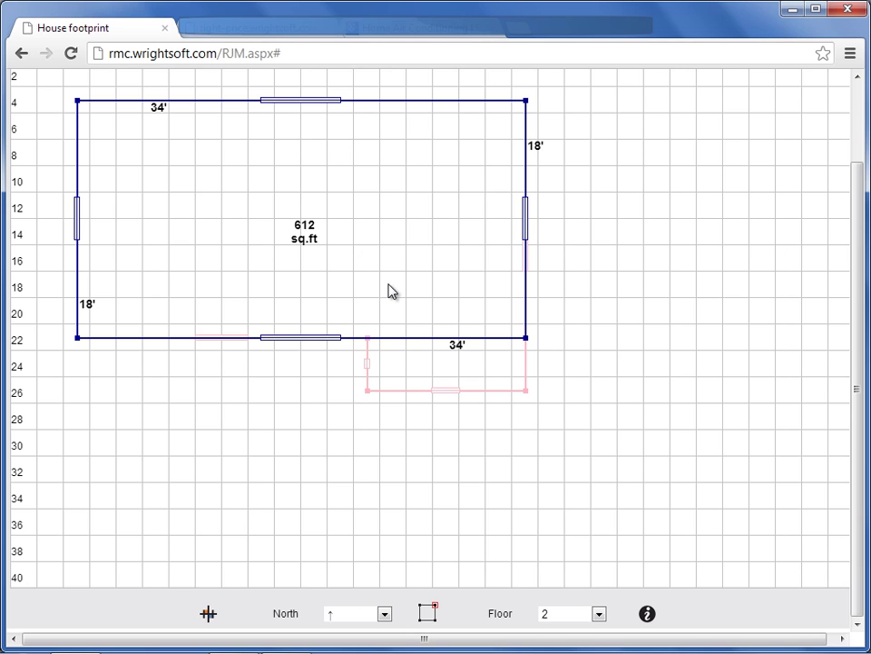
scroll(388, 291, "up", 2)
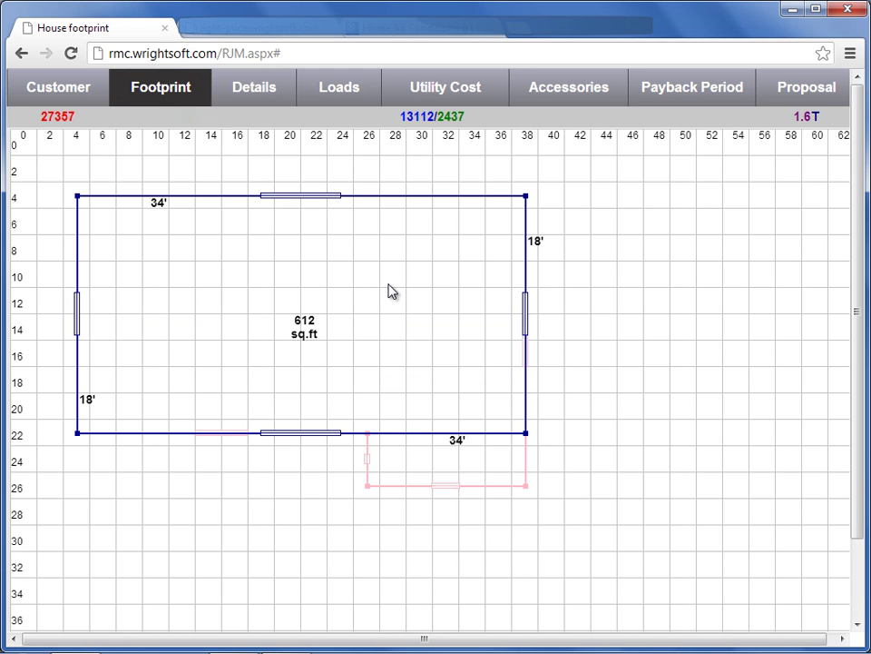